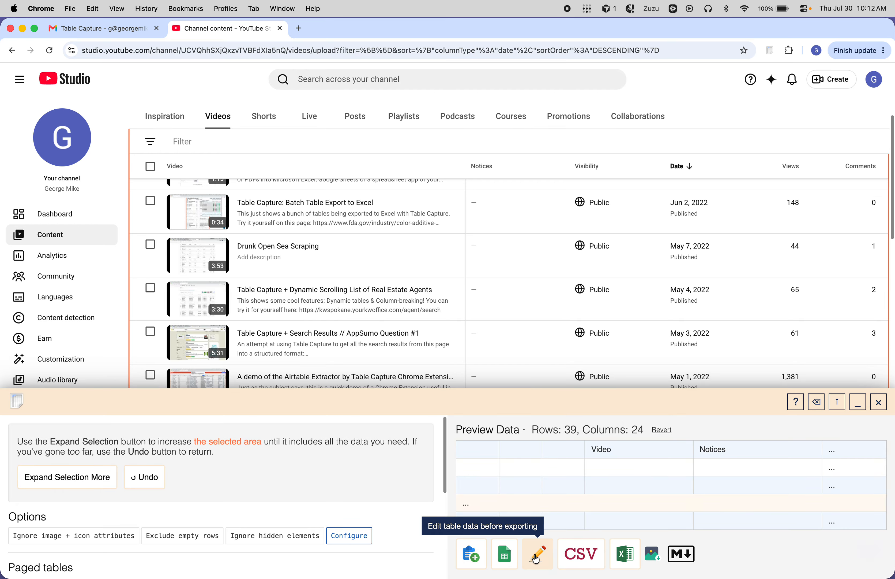
Step: Open the captured table in the table editor and review its rows and columns through to the last video
left_click(536, 559)
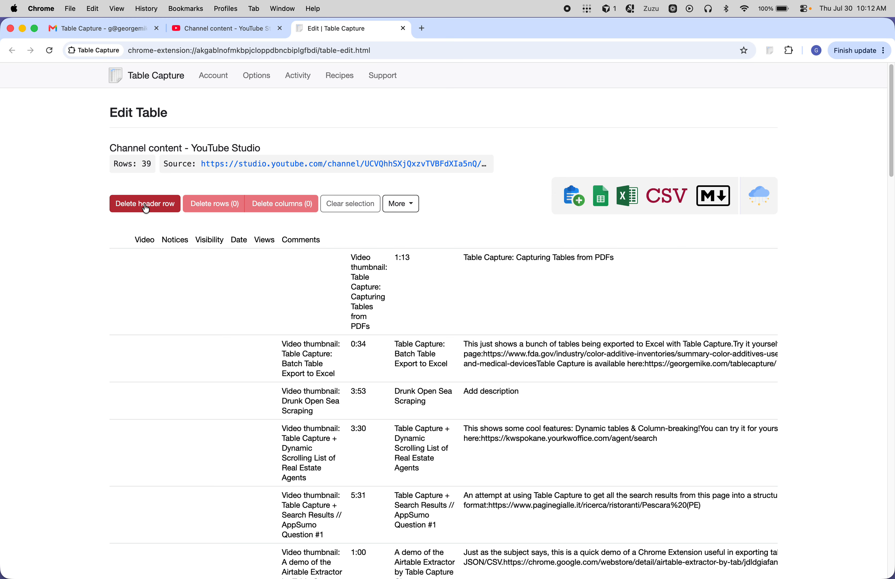
left_click(311, 361)
scroll(311, 363, "down", 5)
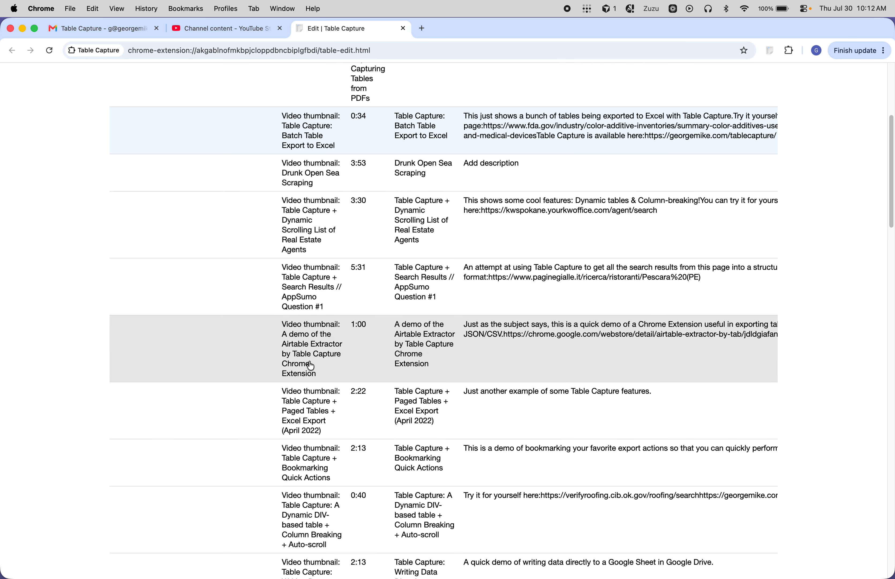
scroll(311, 365, "up", 5)
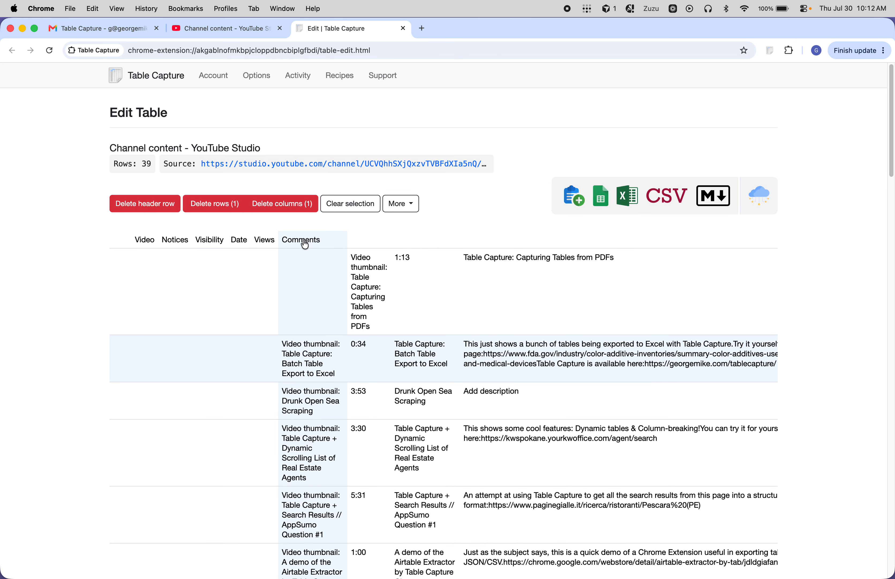
scroll(362, 423, "down", 15)
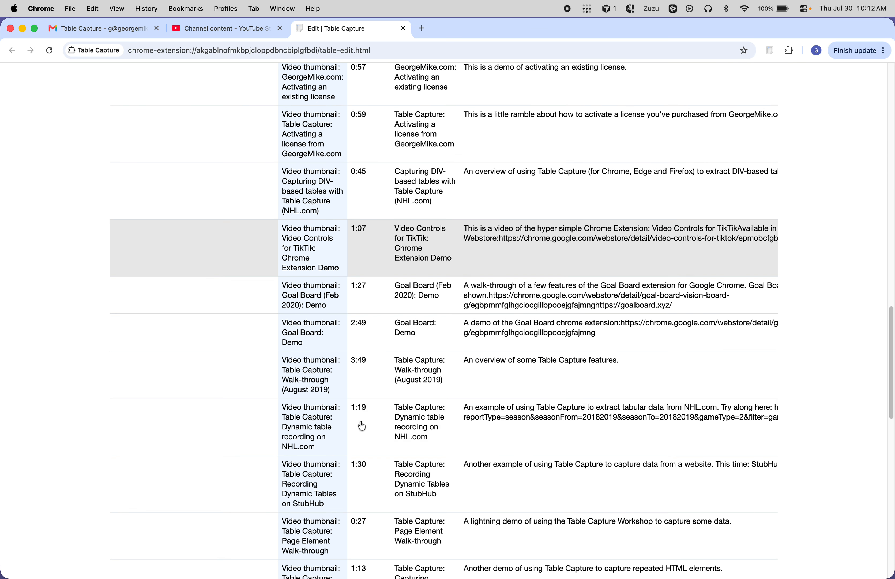
scroll(362, 425, "down", 15)
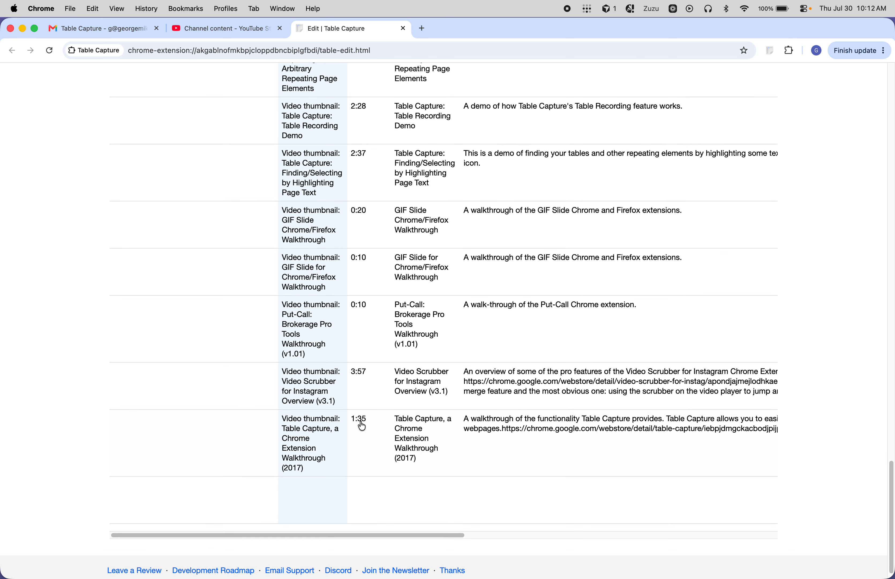
scroll(361, 425, "up", 20)
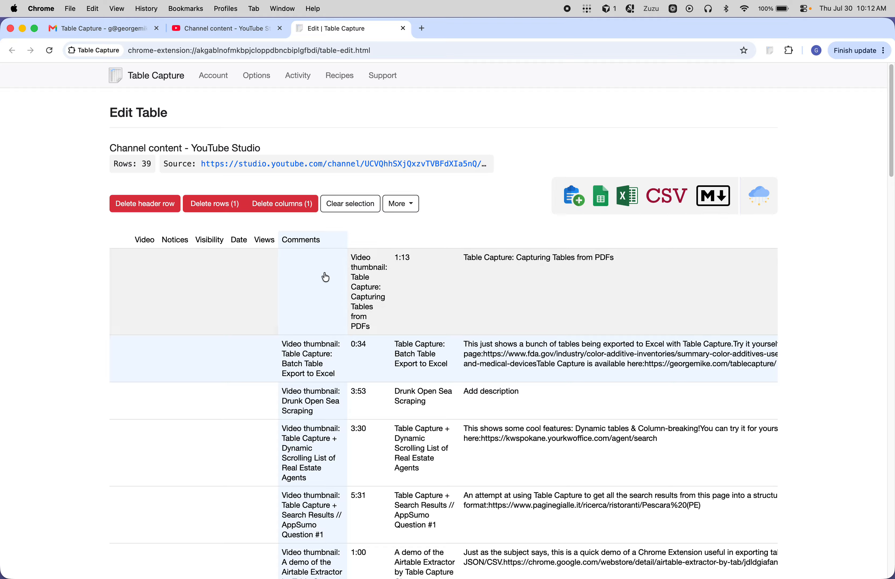
left_click(316, 240)
key("super+w")
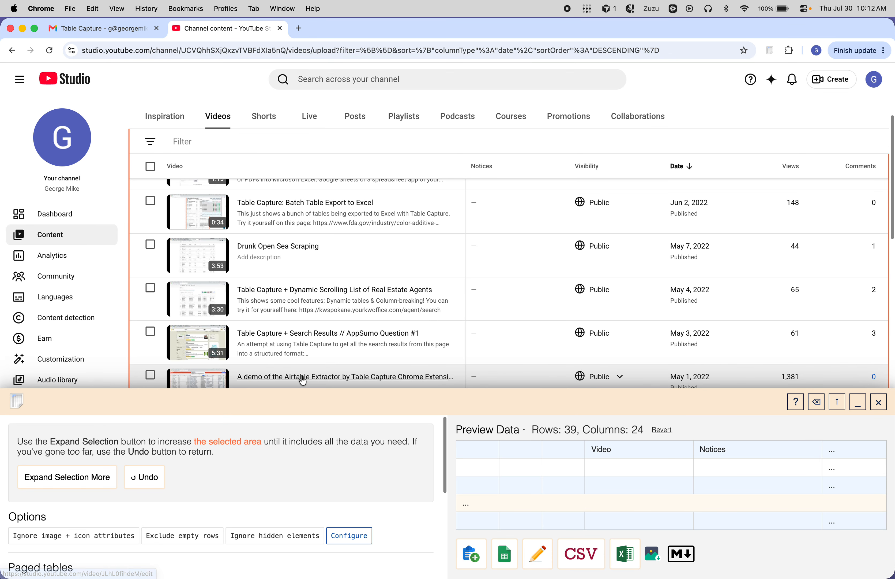
Step: Minimize the Table Capture workshop to check the last videos and the paging range at the end of the list, and restore it
left_click(857, 402)
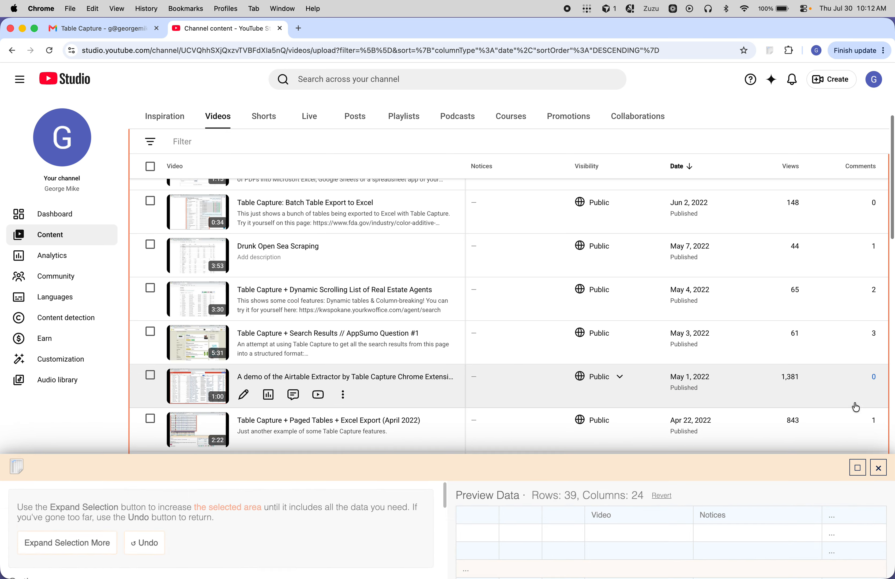
scroll(802, 391, "down", 15)
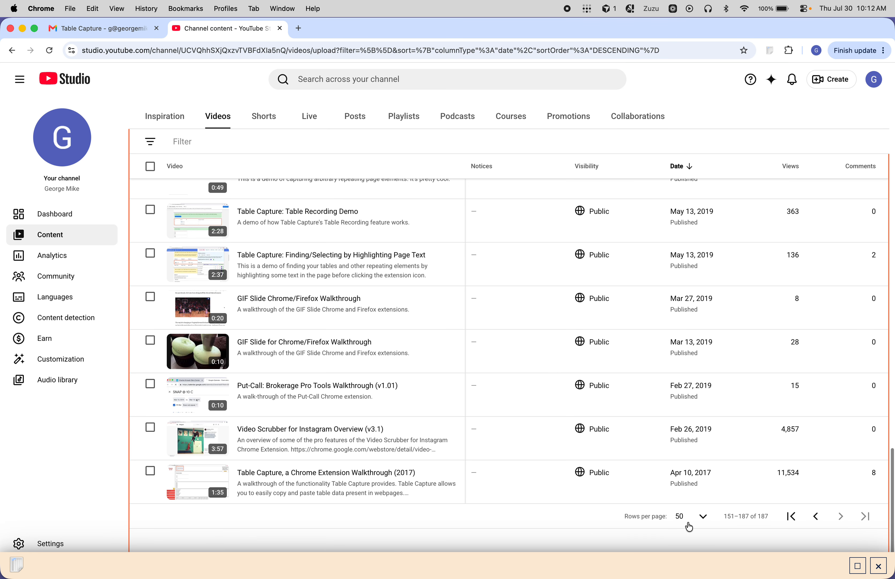
left_click(859, 566)
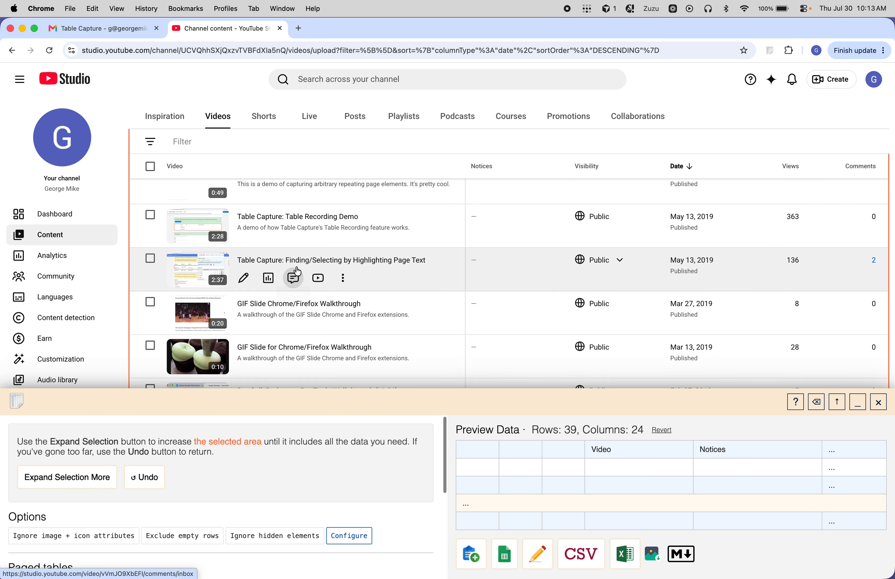
Step: Enable dynamic table capture for the selected video list and minimize the workshop
scroll(295, 268, "up", 15)
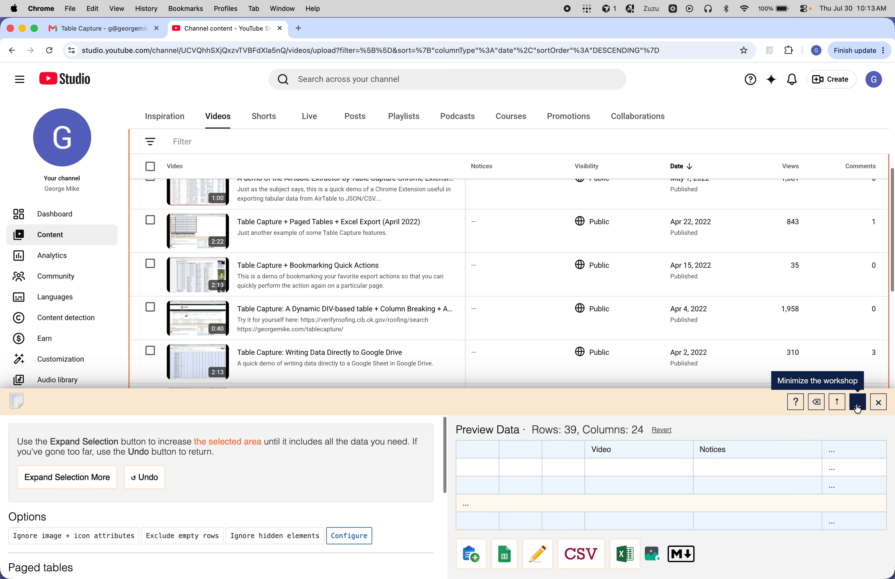
scroll(111, 492, "down", 5)
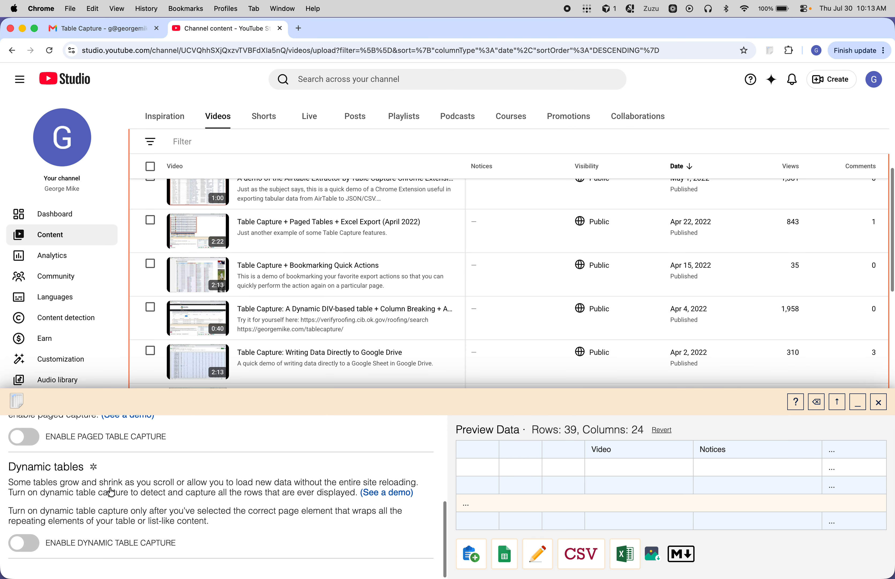
left_click(24, 547)
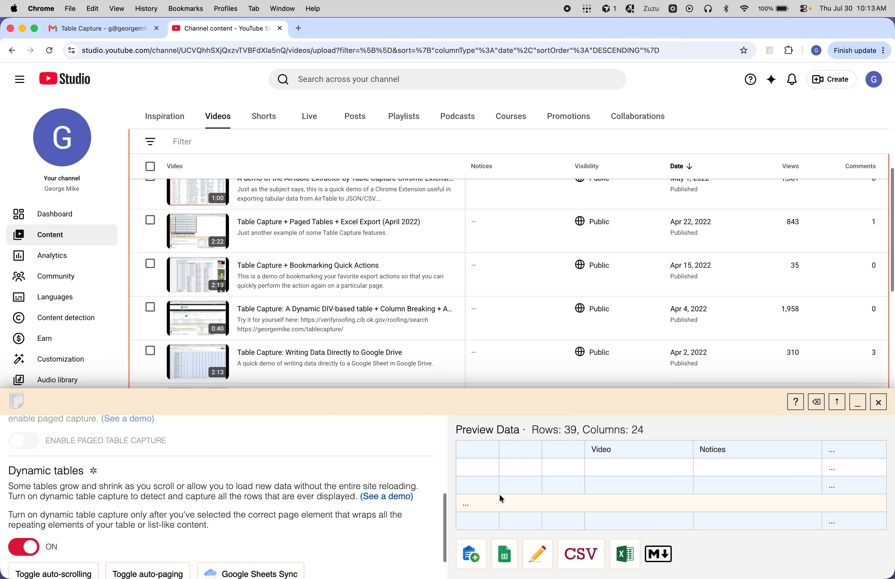
left_click(858, 404)
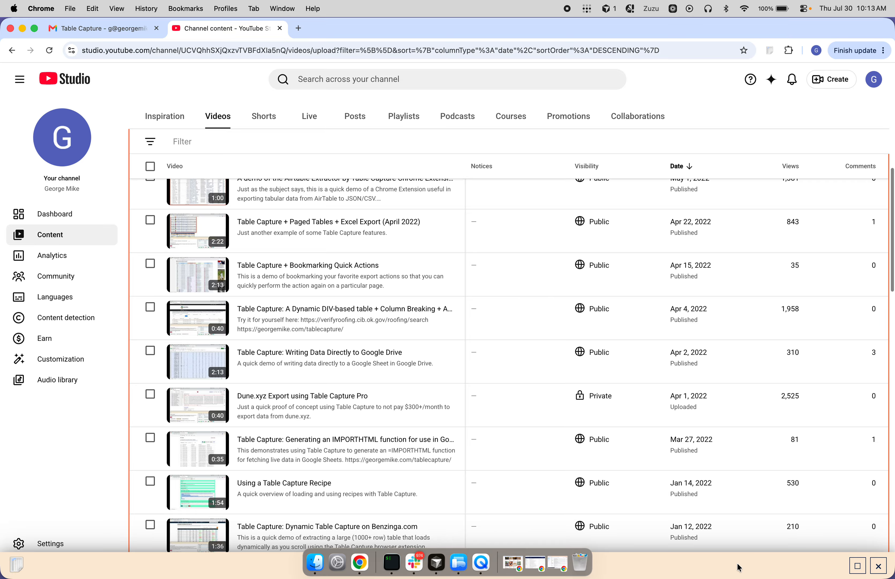
Step: Restore the workshop and run through the video list with dynamic capture on so that it collects rows
left_click(856, 567)
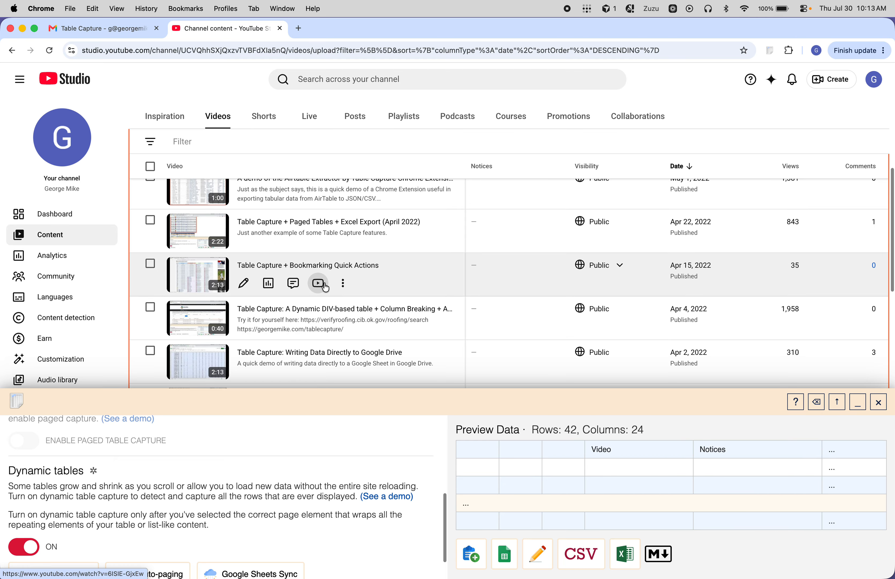
scroll(334, 319, "down", 3)
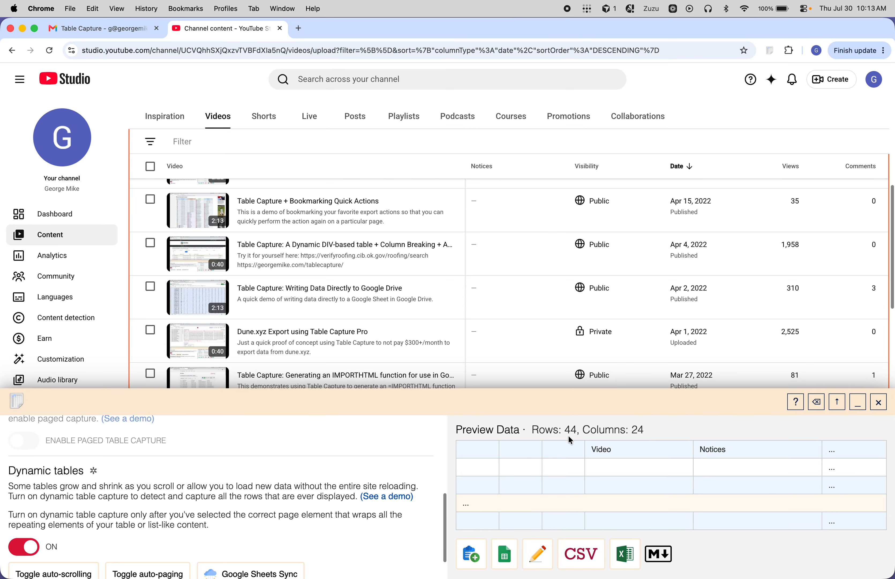
scroll(379, 309, "down", 3)
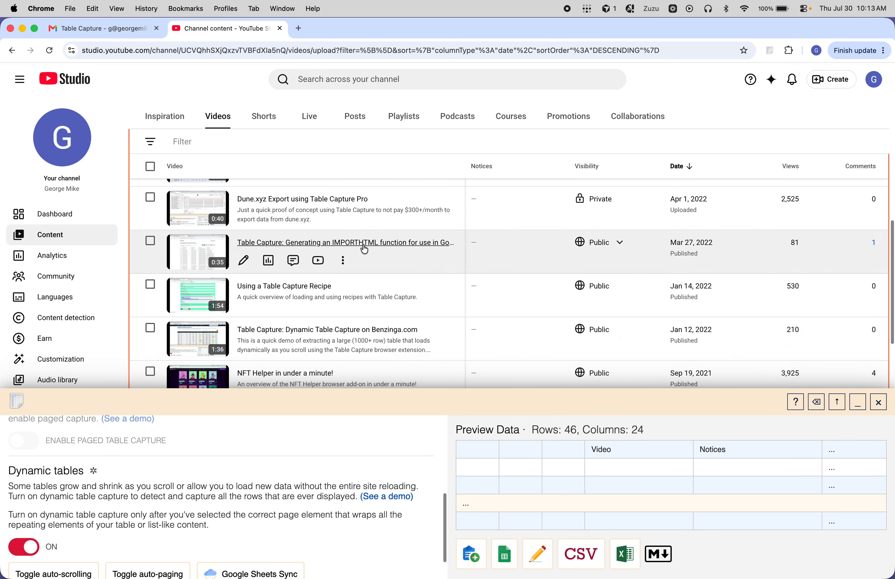
scroll(374, 330, "down", 5)
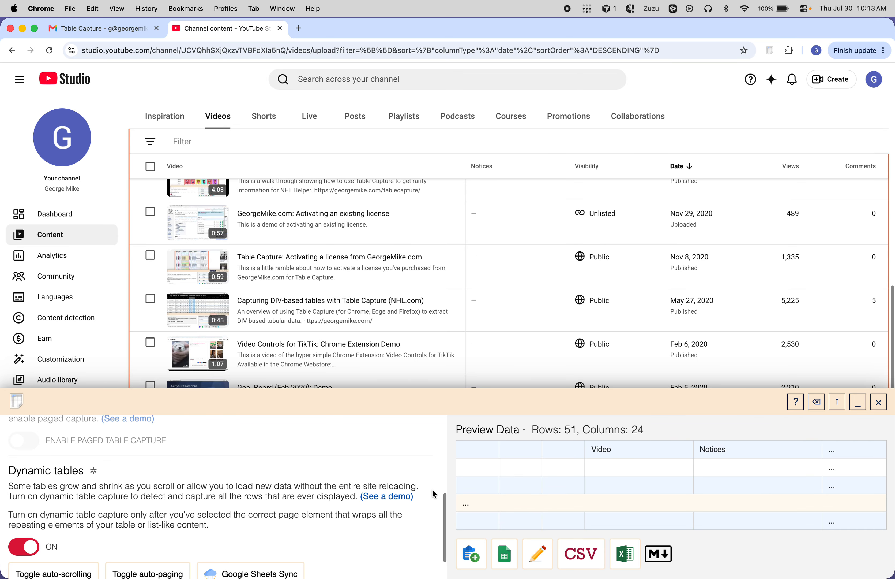
Step: Open the dynamically captured data in the table editor and examine its rows, especially those after the 2017 walkthrough video
left_click(542, 554)
scroll(592, 381, "down", 15)
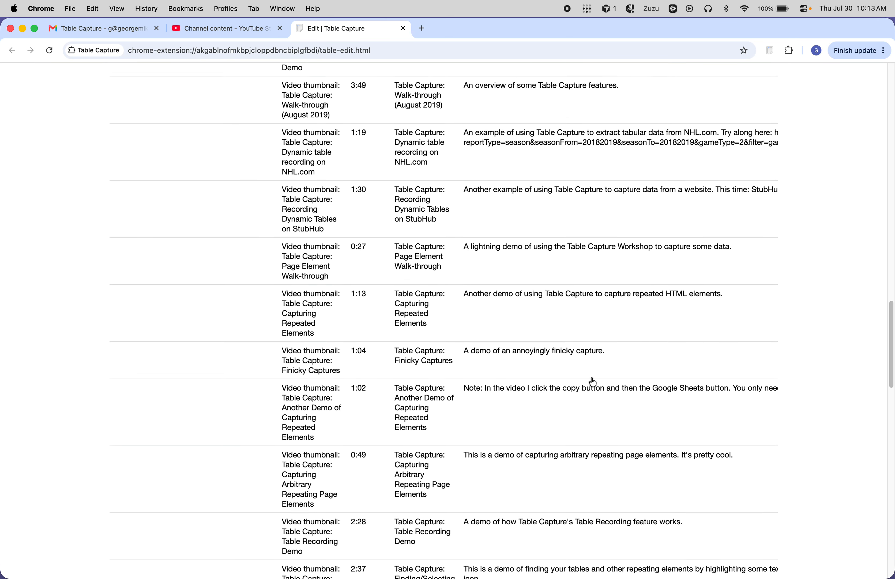
scroll(592, 381, "down", 5)
scroll(334, 359, "up", 12)
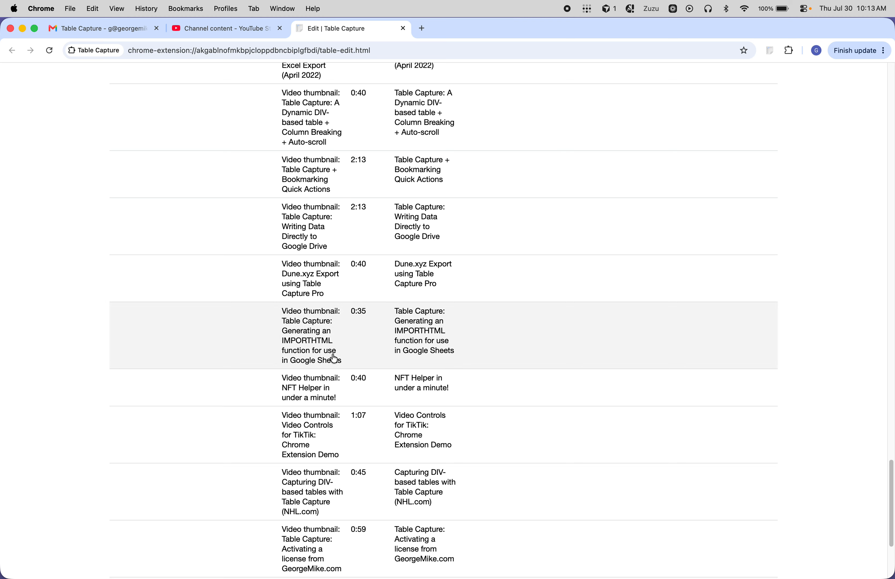
scroll(334, 359, "up", 8)
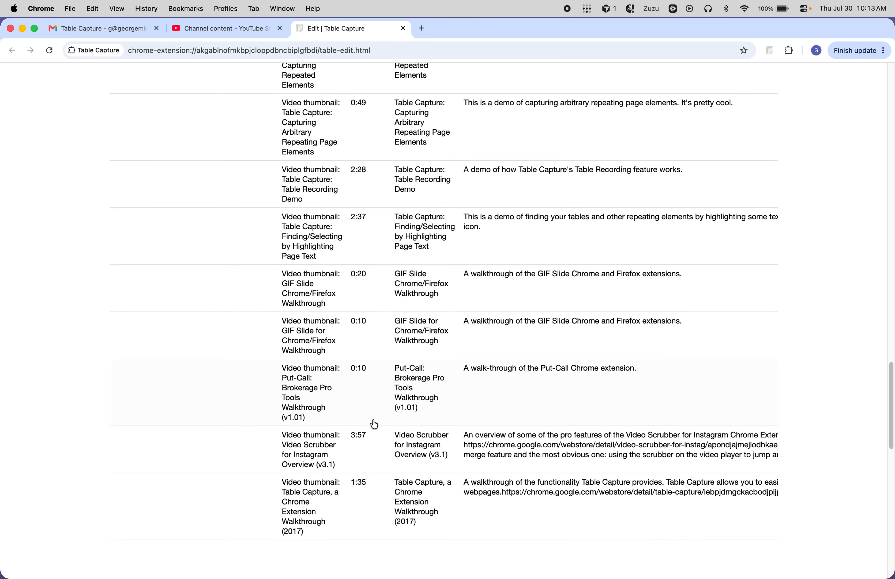
scroll(384, 457, "up", 20)
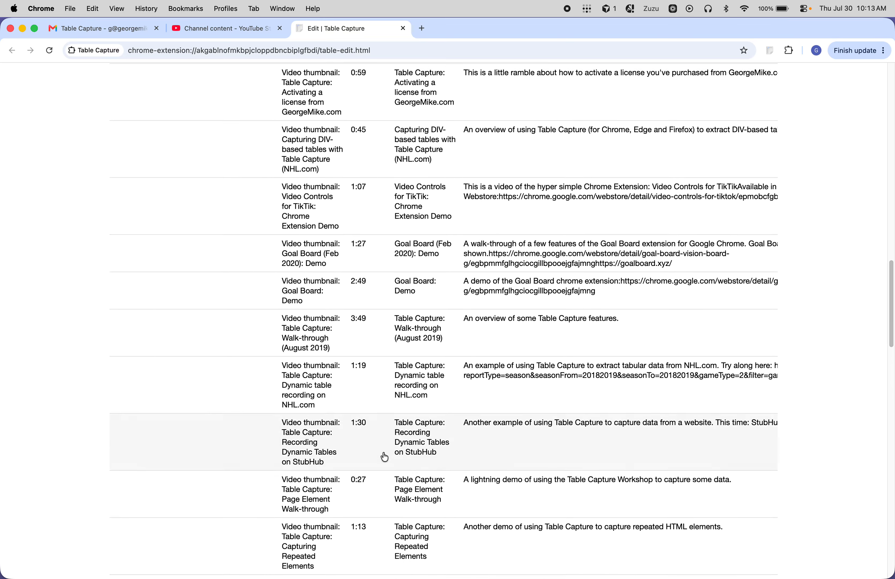
scroll(384, 457, "up", 15)
scroll(384, 456, "down", 20)
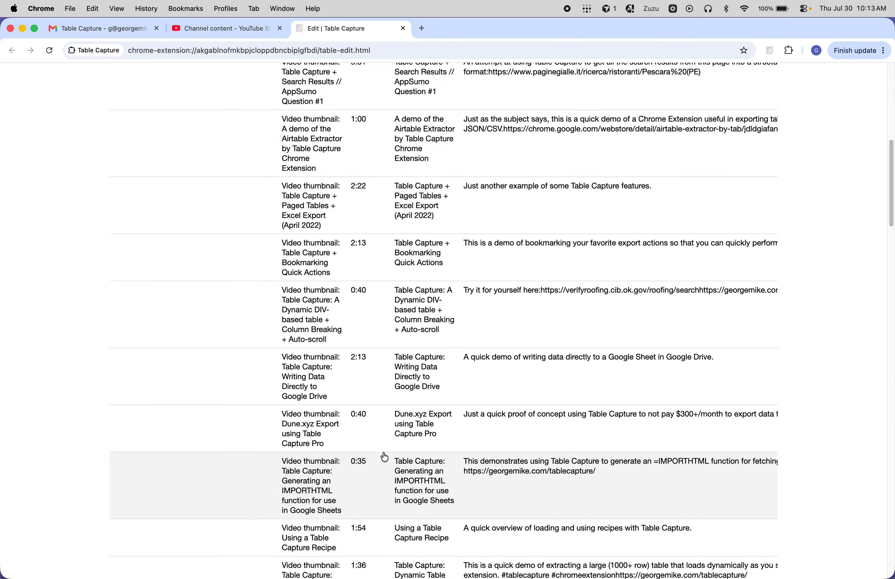
scroll(384, 456, "down", 20)
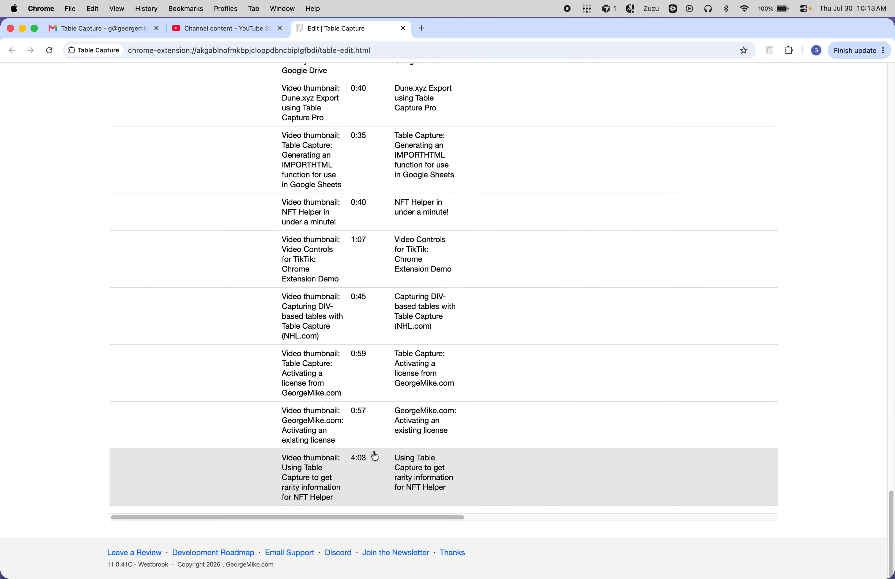
Step: Search the captured table for "nft helper", step through the matches to check for repeated rows, and close the editor
left_click(341, 503)
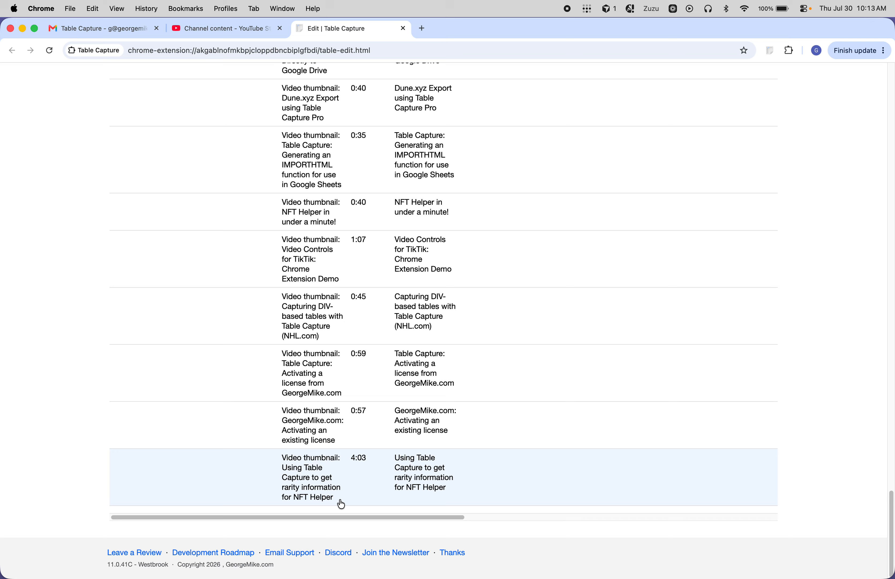
left_click(281, 459)
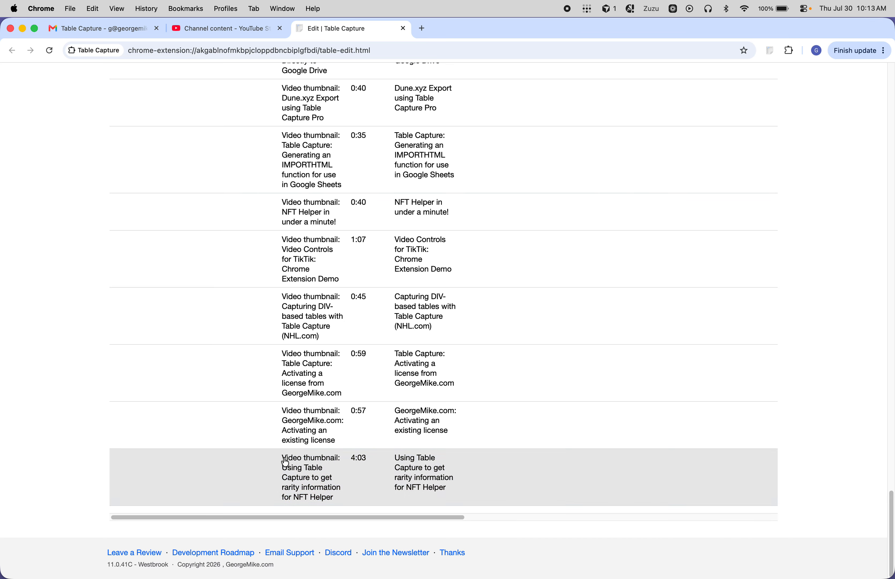
type("nf")
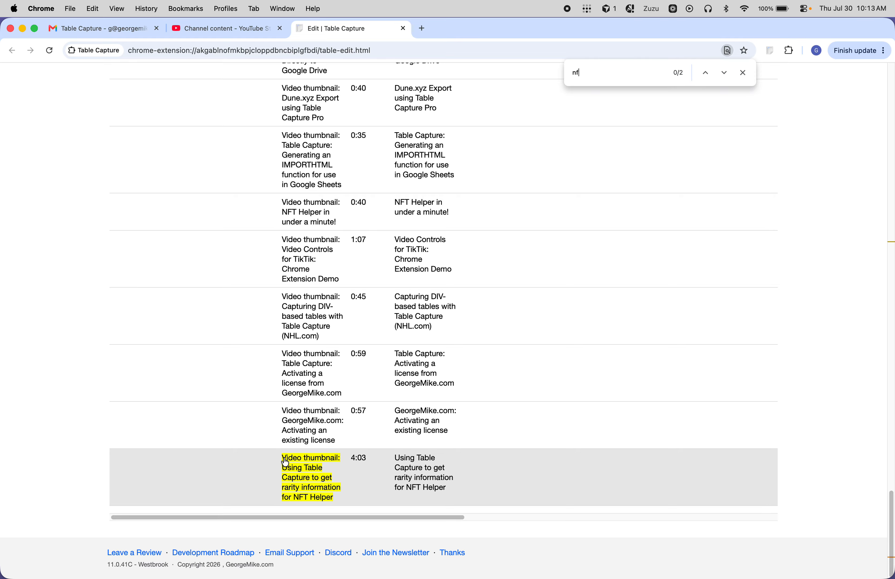
type("t helper")
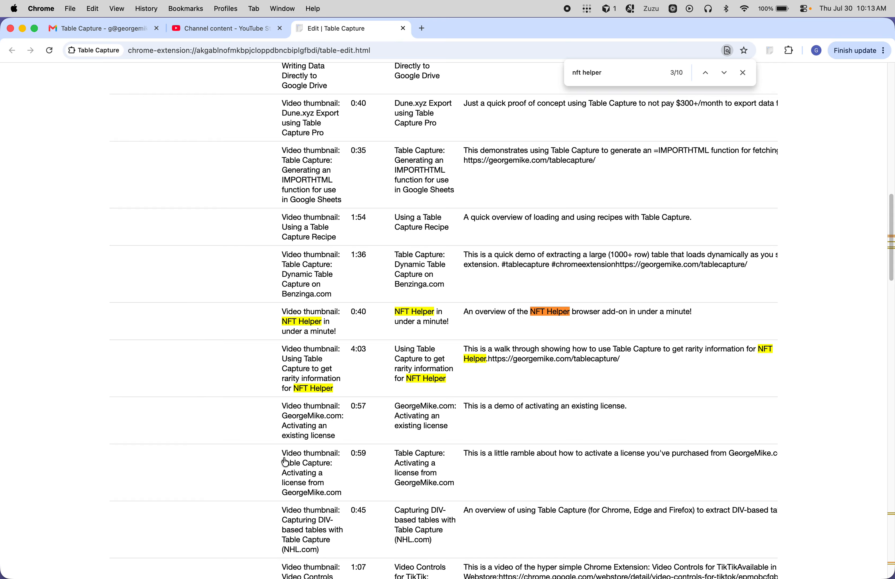
key("Return")
key("Return")
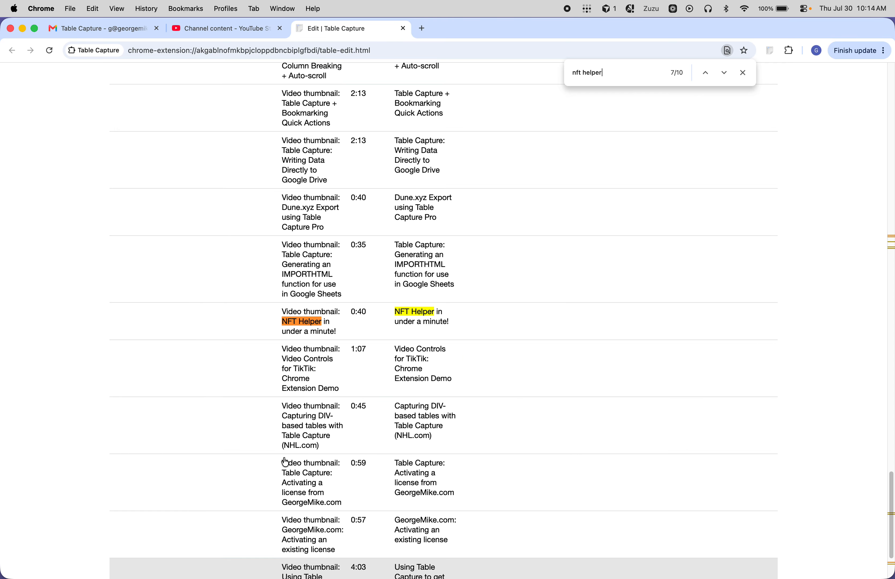
key("Return")
key("Escape")
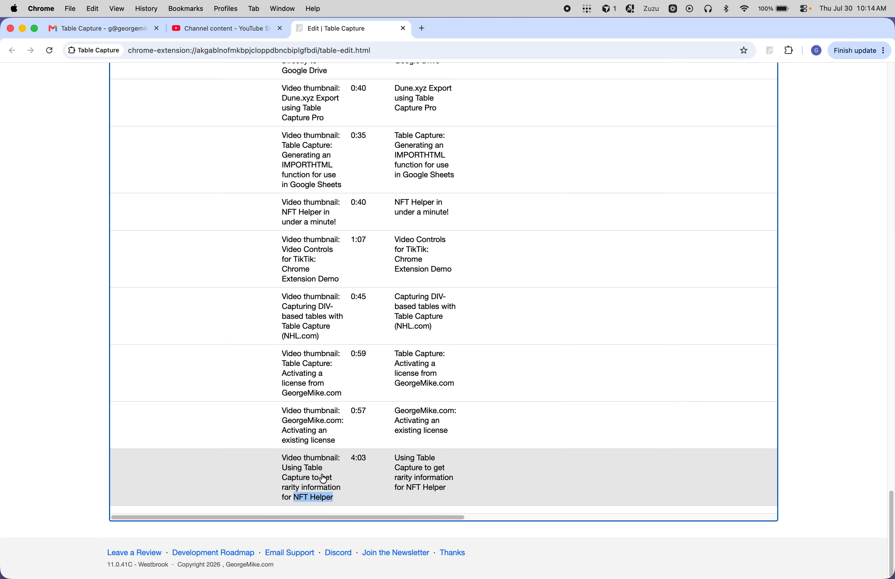
key("super+w")
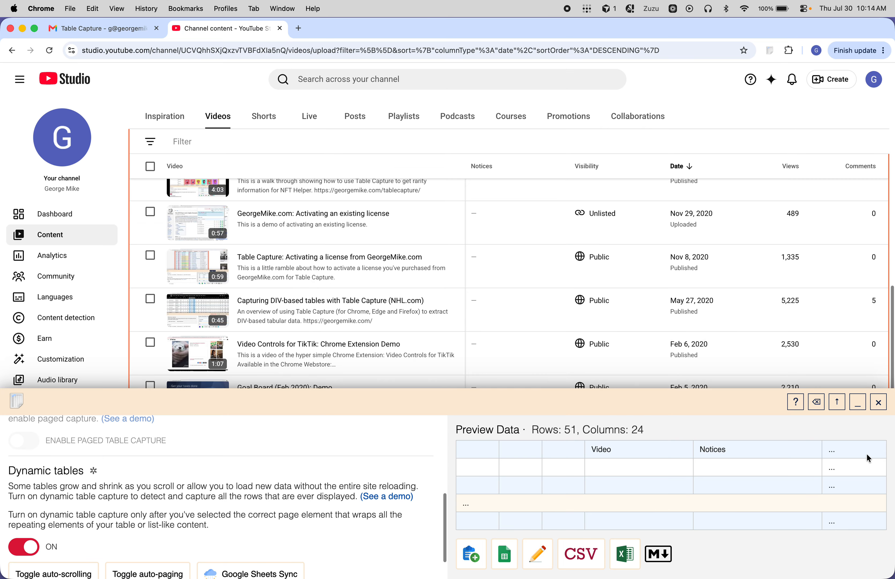
Step: Close the Table Capture workshop and return to the start of the channel's video list
left_click(879, 402)
scroll(203, 178, "up", 10)
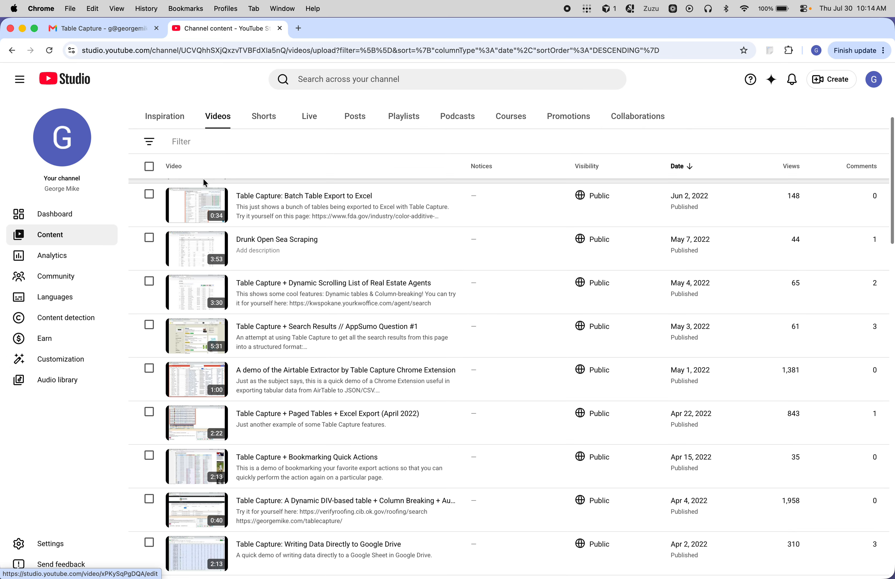
scroll(203, 161, "down", 3)
scroll(203, 162, "up", 10)
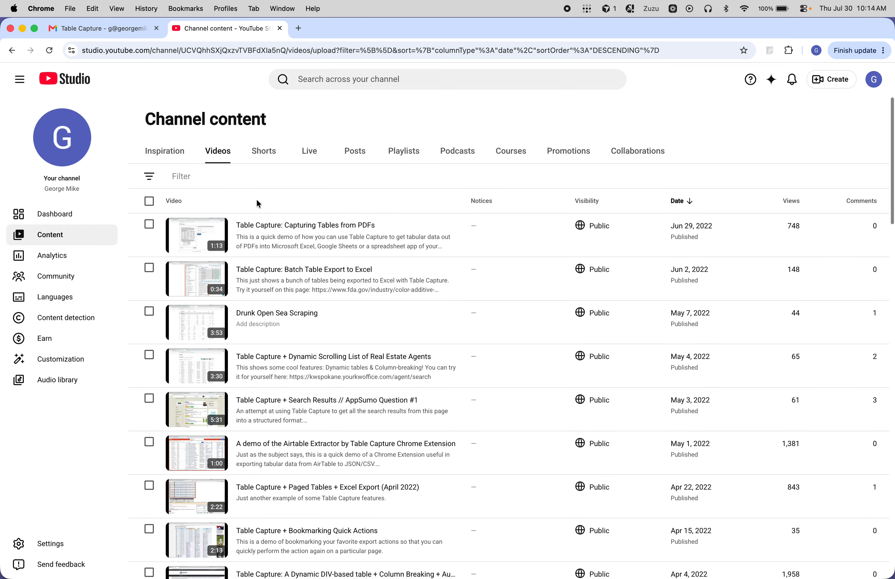
scroll(257, 199, "down", 5)
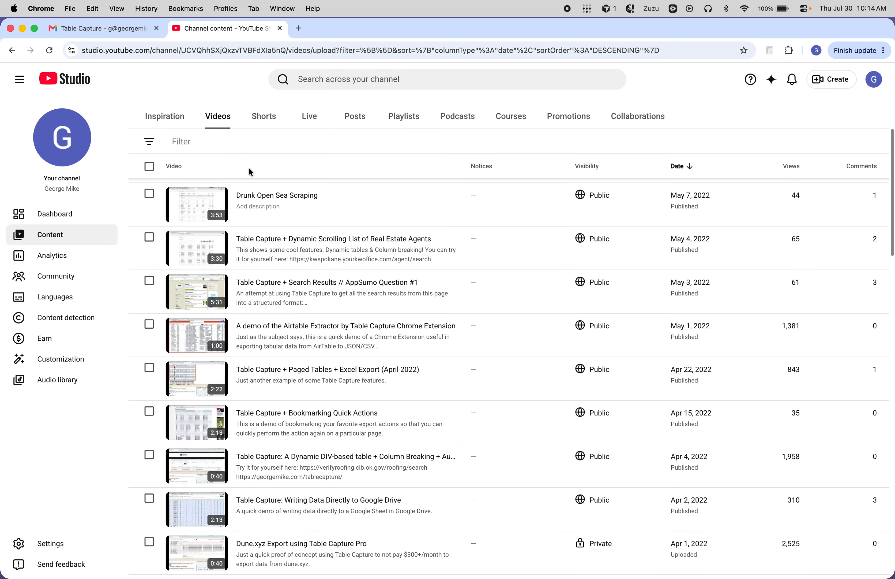
scroll(256, 167, "up", 5)
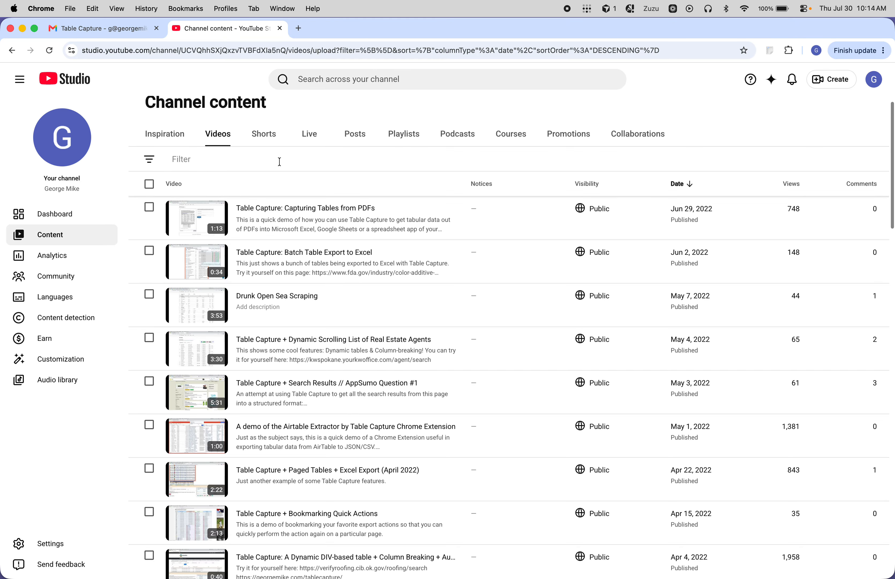
Step: Launch the Table Capture workshop on the 2017 Chrome Extension Walkthrough video at the end of the list
scroll(278, 152, "down", 2)
scroll(279, 169, "down", 8)
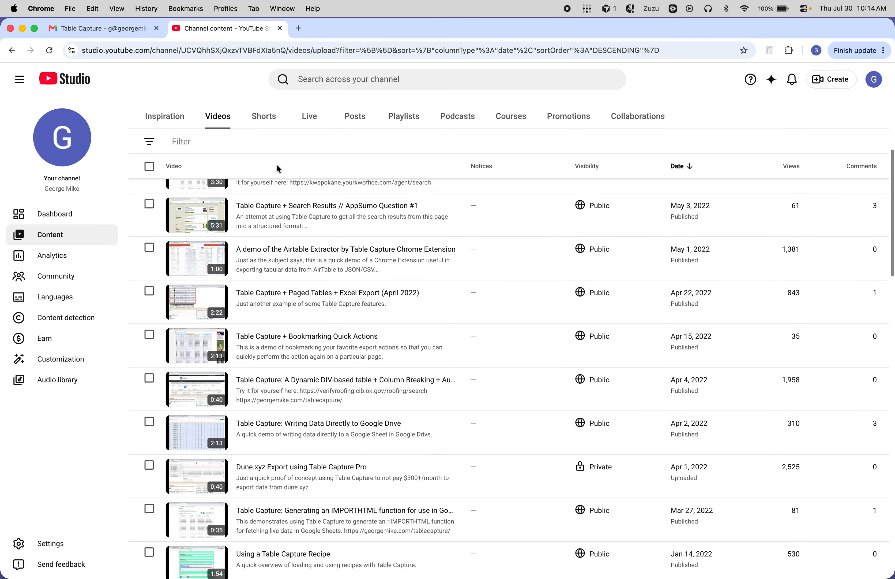
scroll(279, 169, "down", 20)
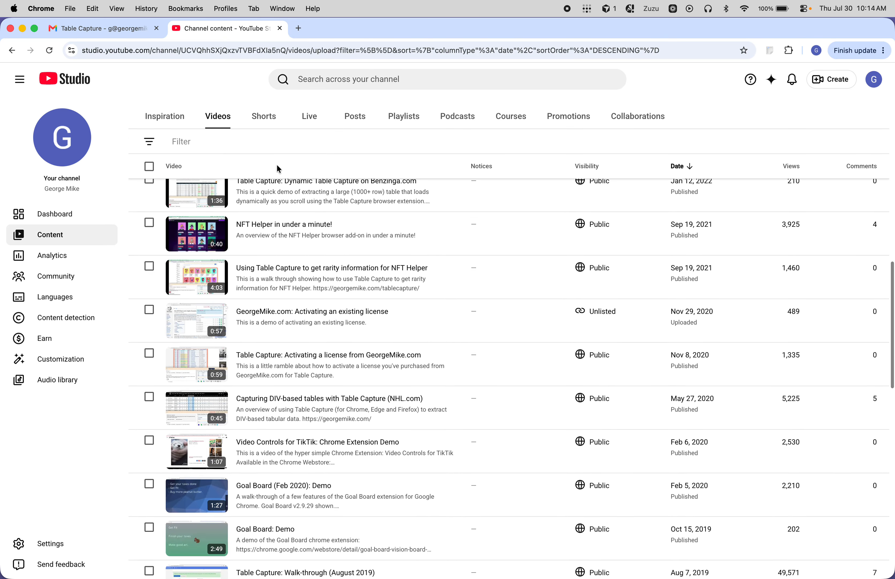
scroll(276, 166, "down", 6)
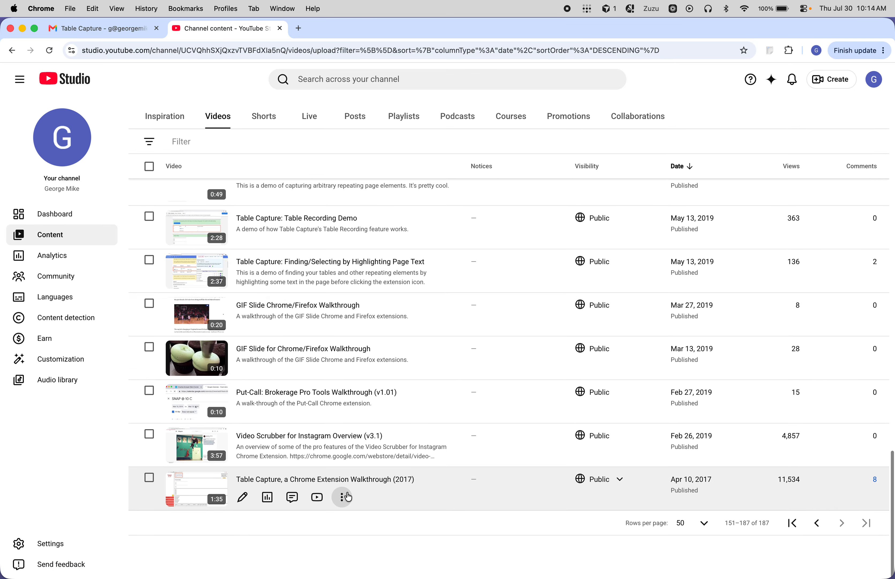
right_click(348, 516)
left_click(294, 532)
right_click(410, 484)
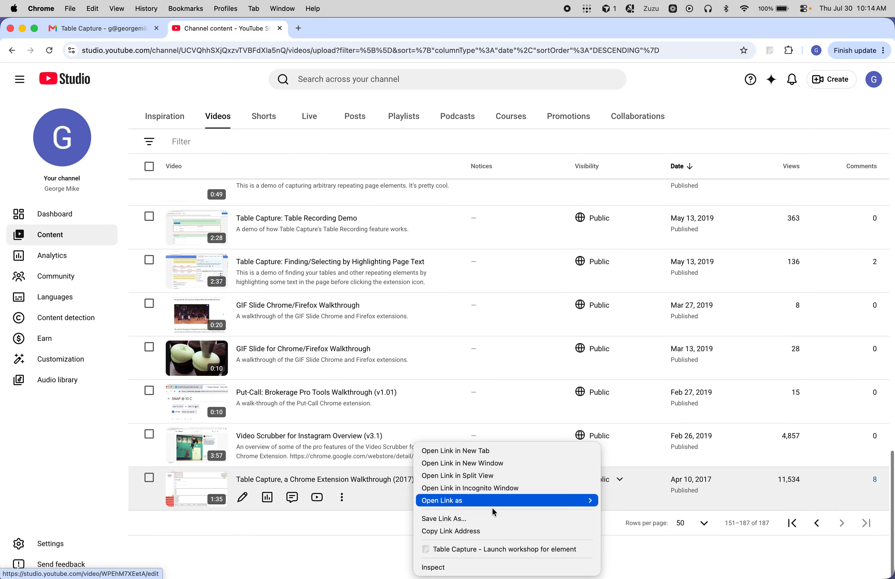
left_click(533, 544)
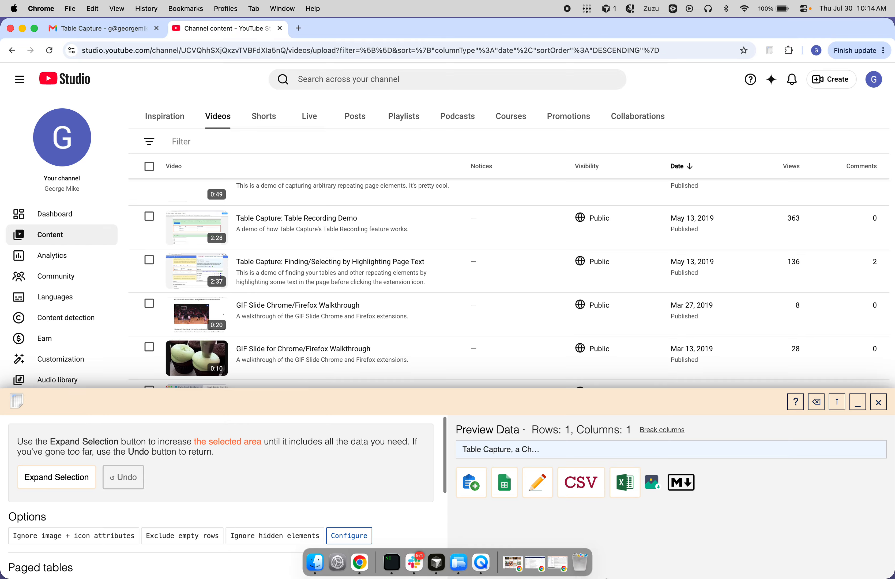
Step: Expand the selection until it covers the whole video list, and check its extent with the workshop minimized
left_click(49, 485)
left_click(50, 485)
left_click(51, 486)
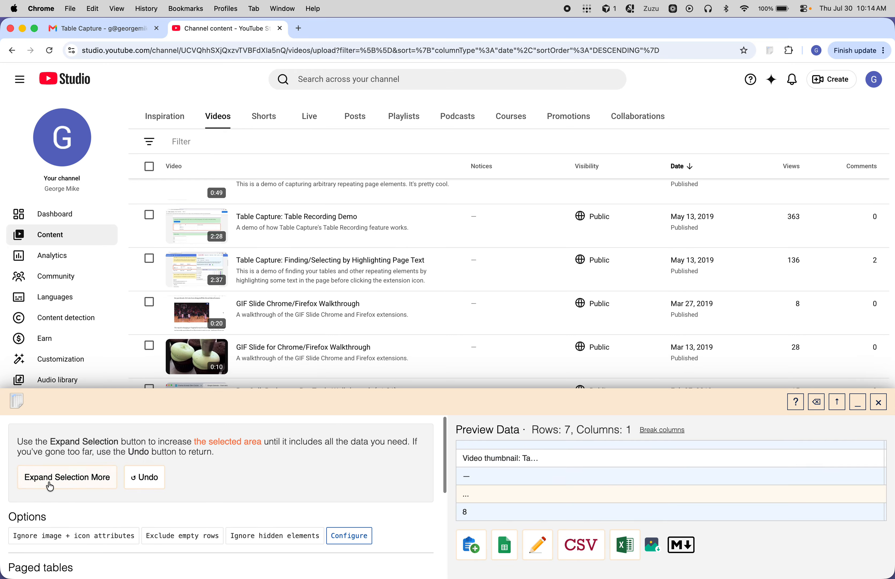
left_click(50, 485)
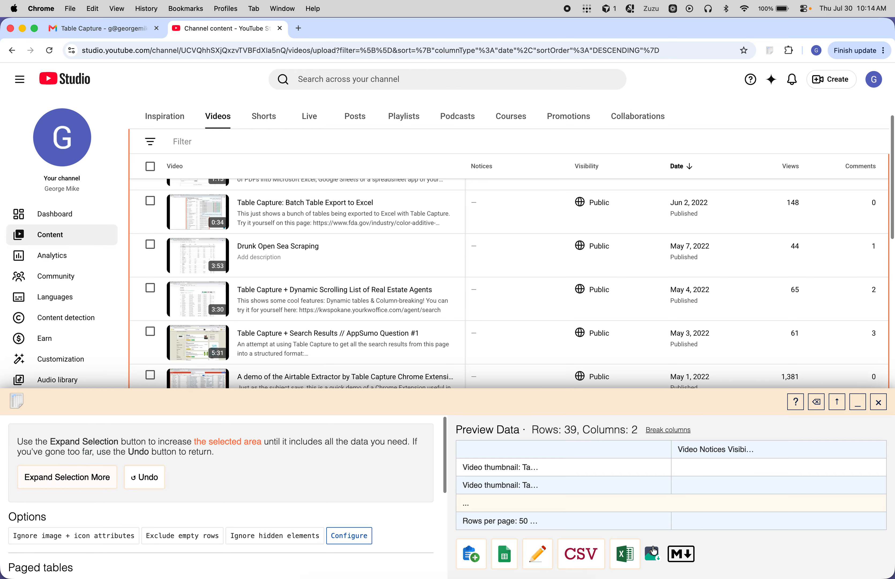
left_click(859, 407)
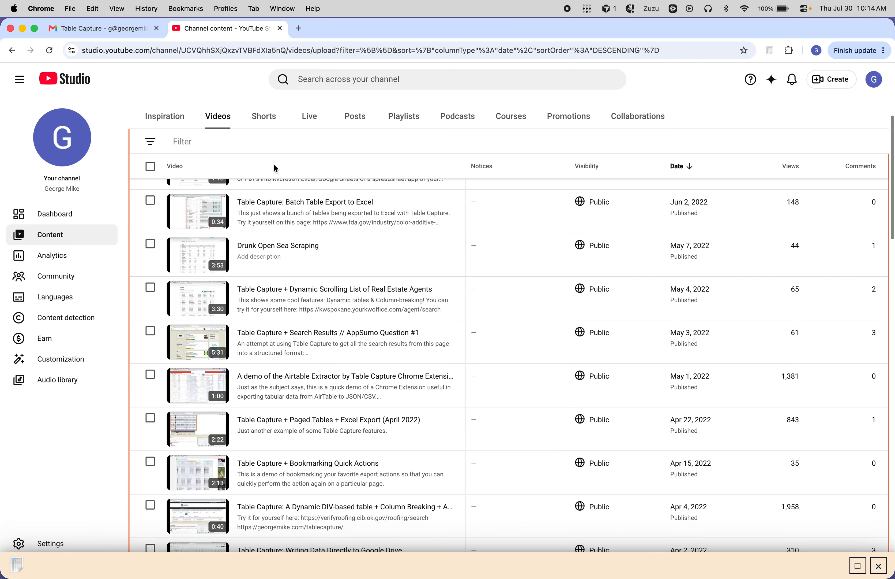
scroll(275, 166, "down", 15)
scroll(274, 165, "down", 15)
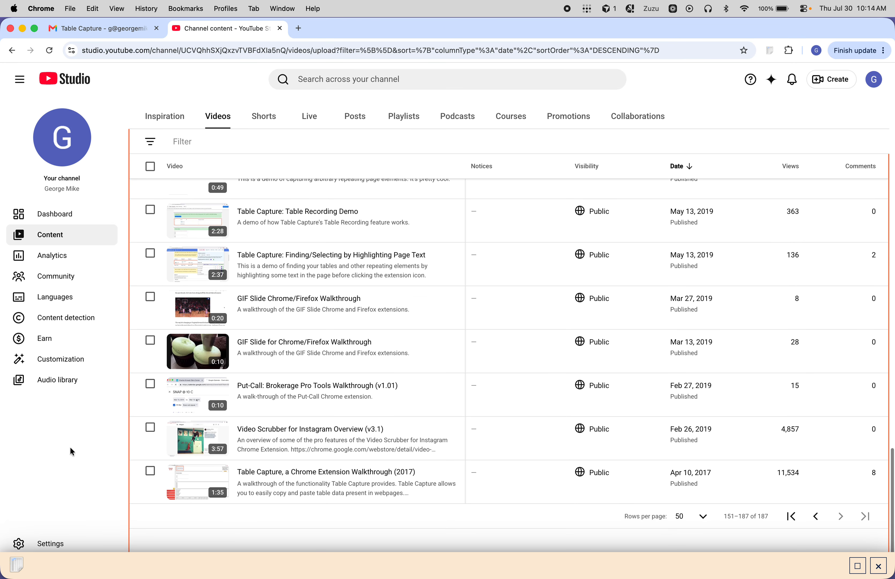
Step: Restore the workshop, enable dynamic table capture for the selected list, and minimize the workshop
mouse_move(231, 577)
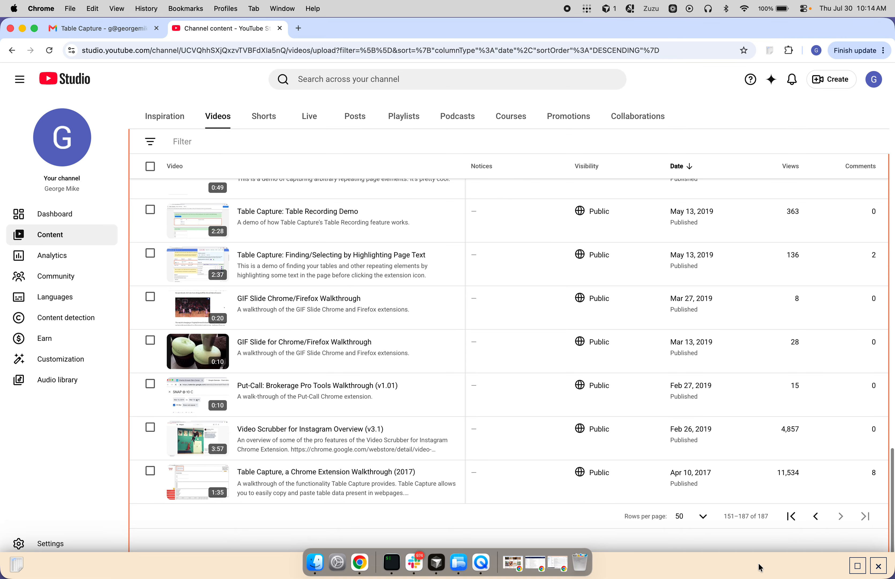
left_click(855, 568)
scroll(135, 514, "down", 5)
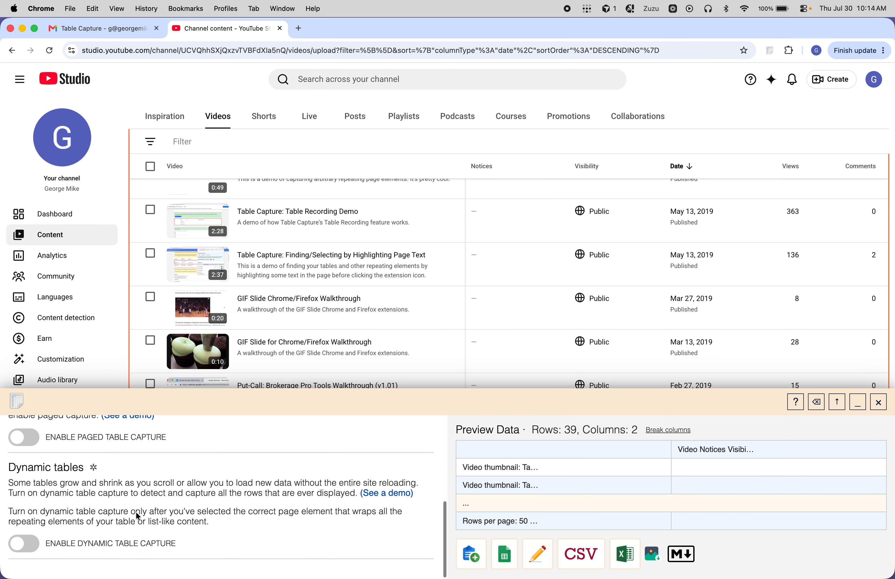
left_click(27, 547)
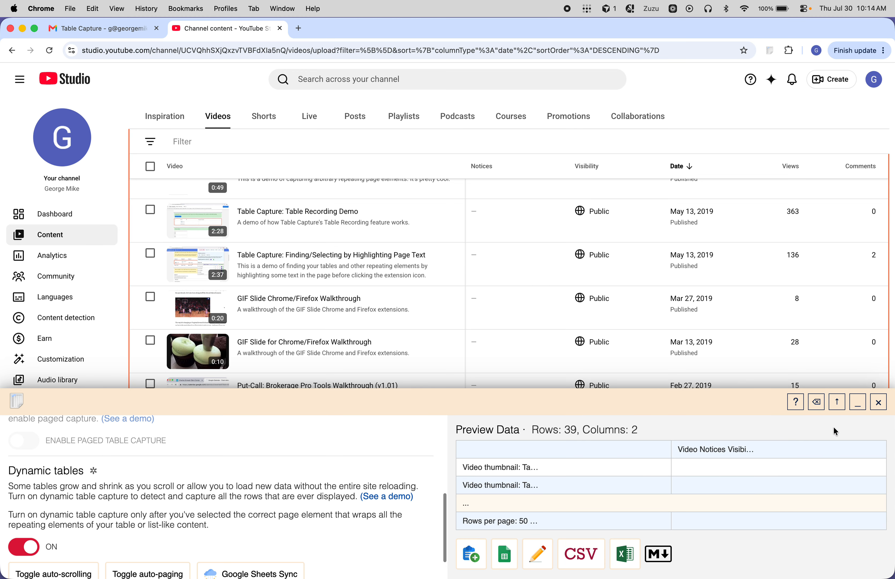
left_click(854, 410)
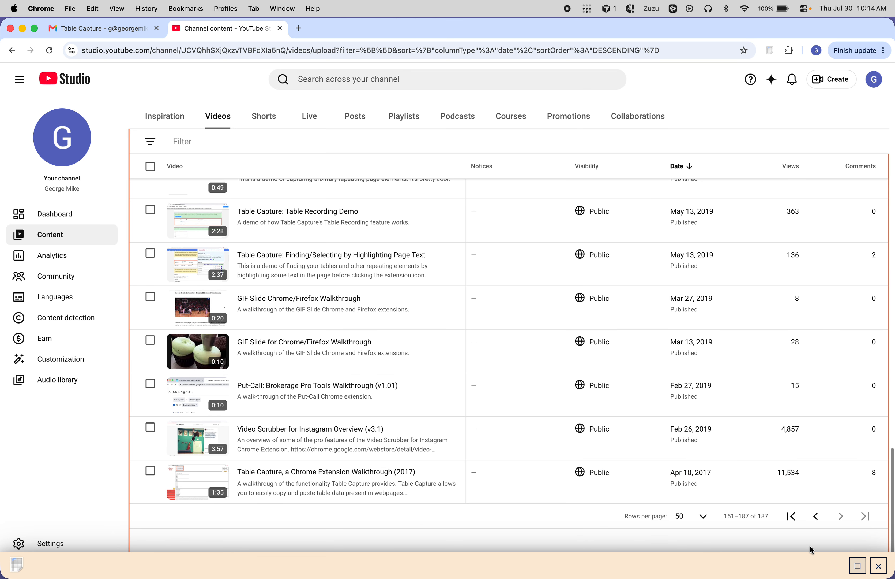
Step: Go back to the page with videos 101–150 and run through it so that dynamic capture collects its rows
left_click(816, 522)
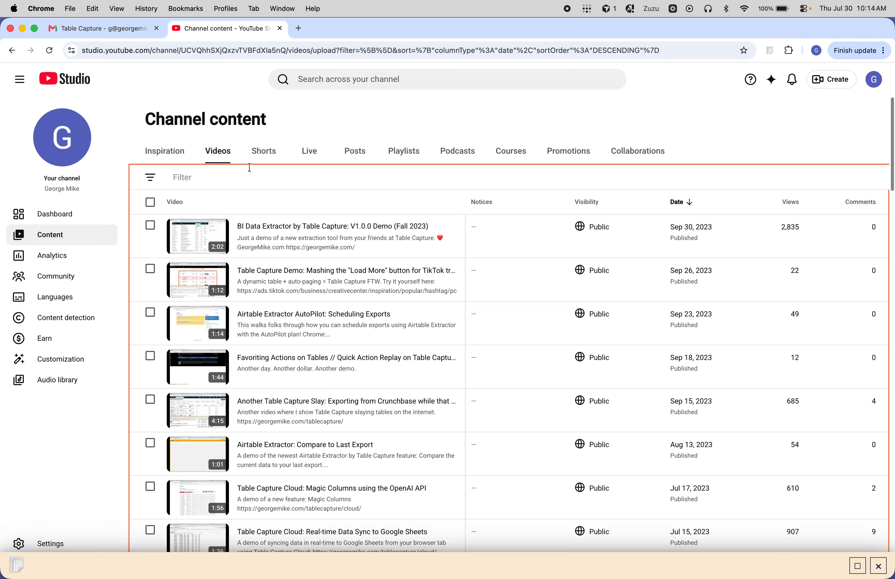
scroll(242, 197, "down", 5)
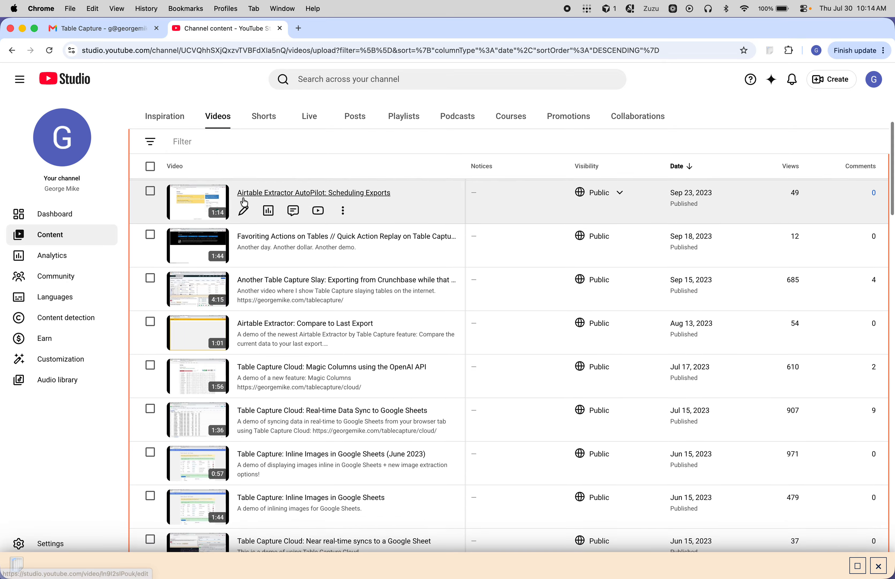
scroll(240, 169, "down", 20)
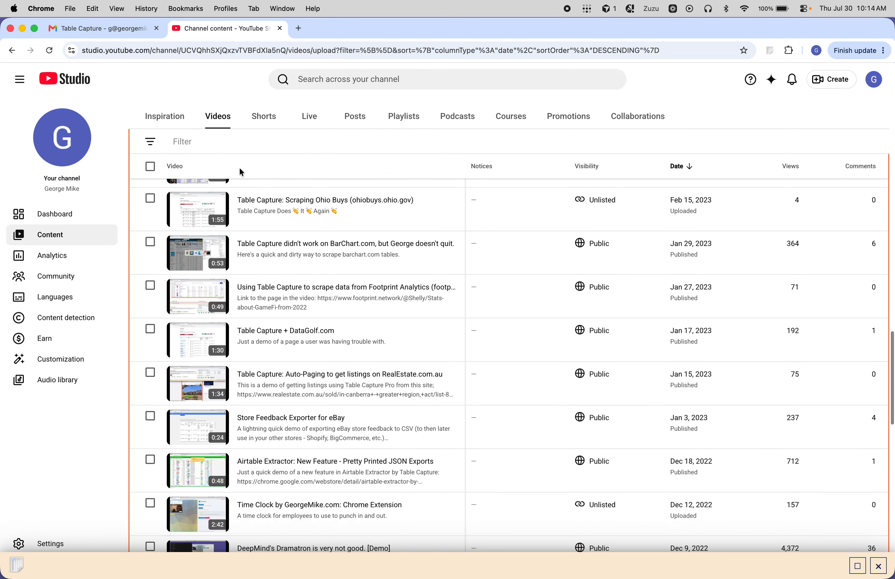
scroll(241, 172, "down", 5)
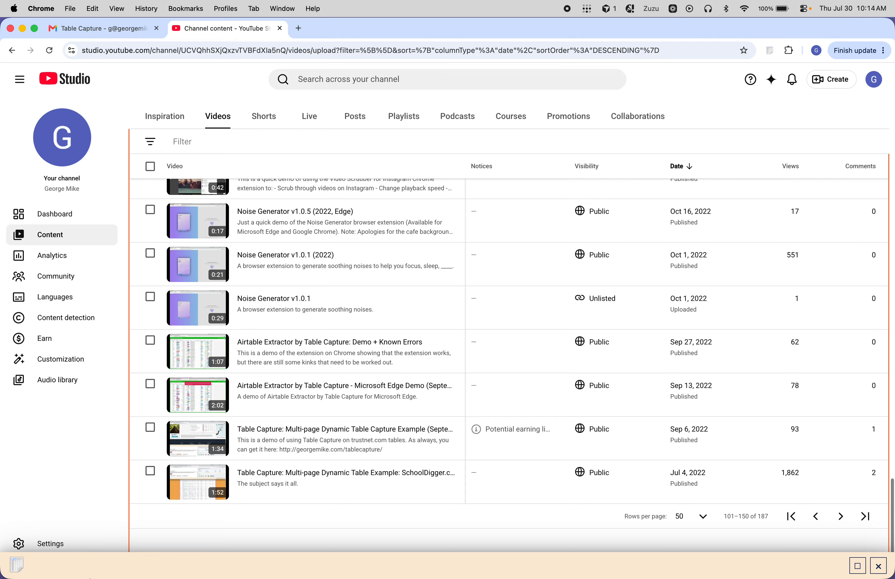
Step: Go back to the page with videos 51–100 and run through its rows for dynamic capture
left_click(815, 516)
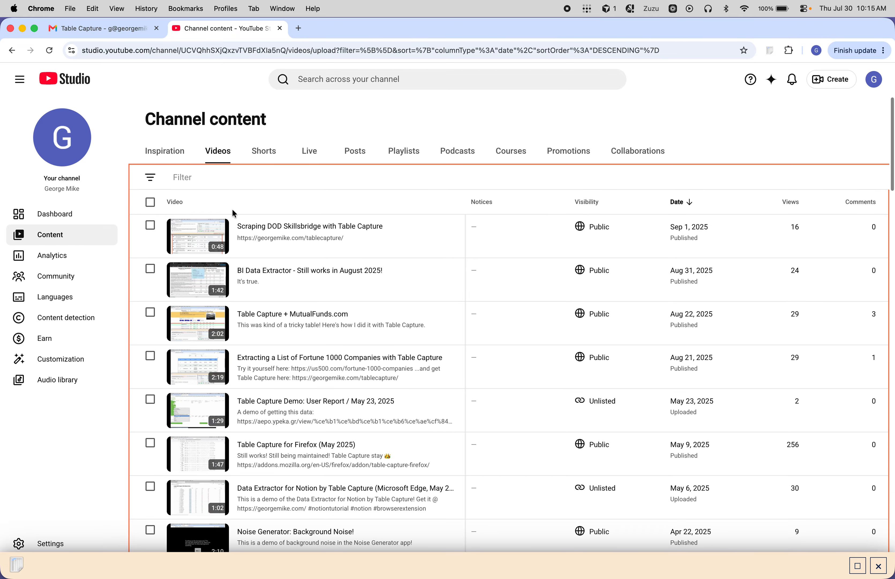
scroll(234, 206, "down", 15)
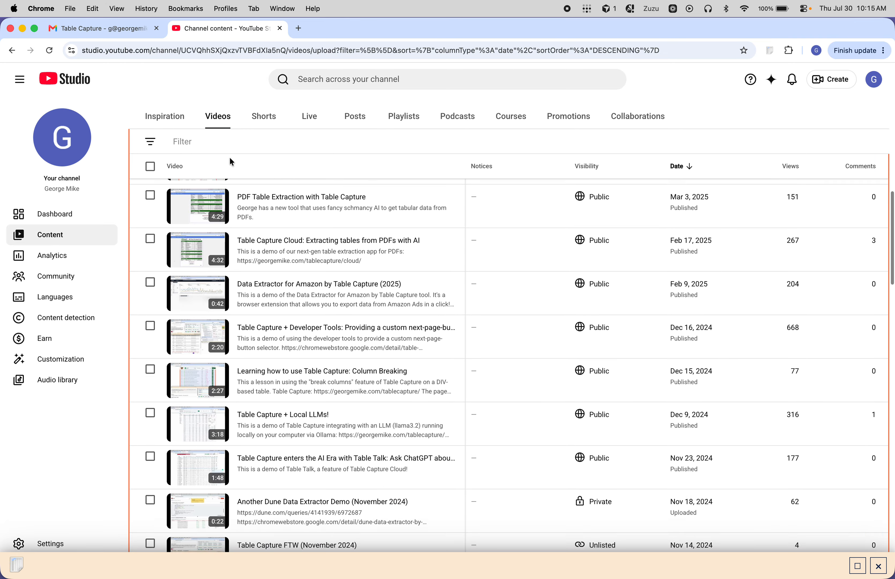
scroll(230, 161, "down", 10)
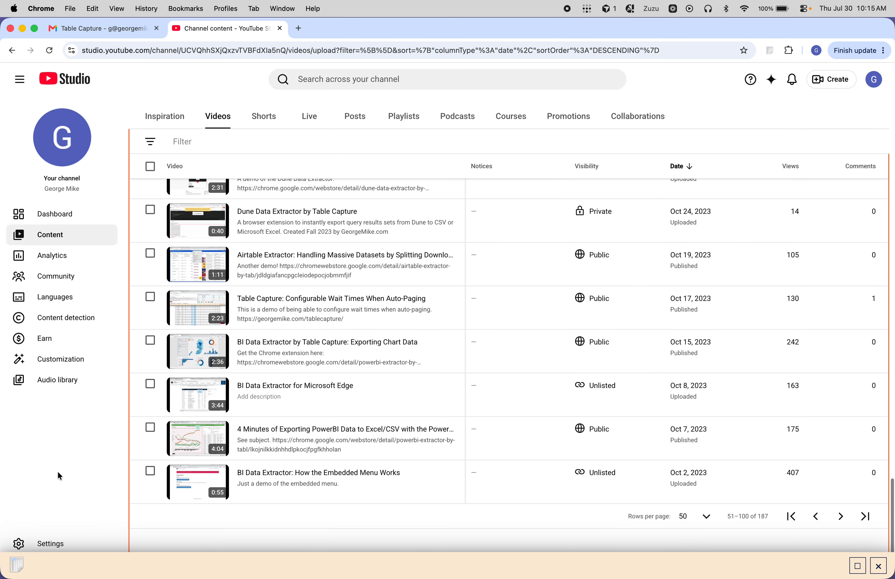
Step: Go back to the first page, videos 1–50, and run through the whole page to collect its rows
left_click(816, 515)
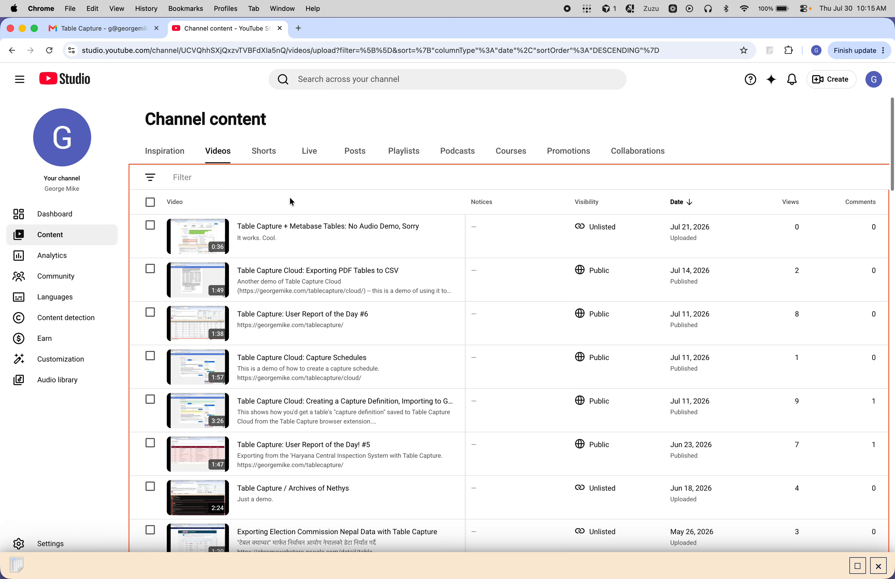
scroll(291, 202, "down", 2)
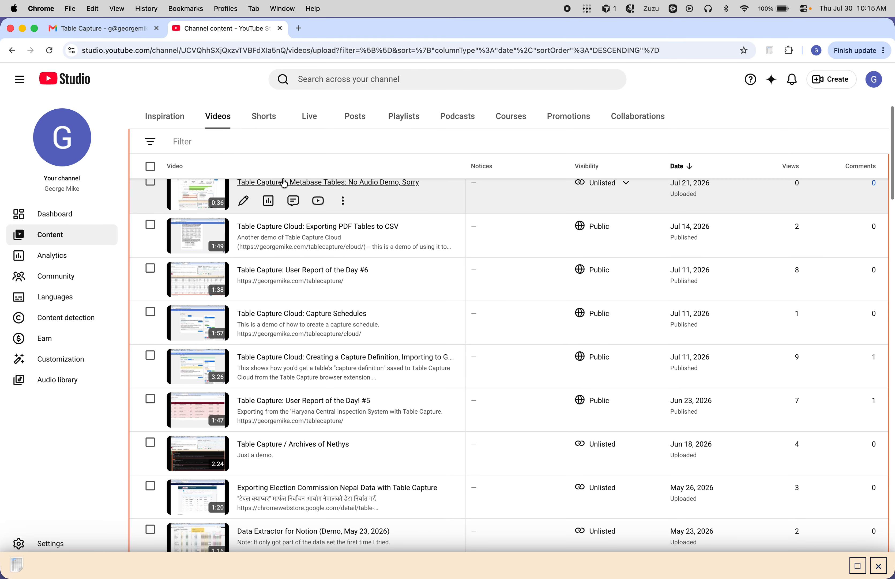
scroll(281, 151, "down", 20)
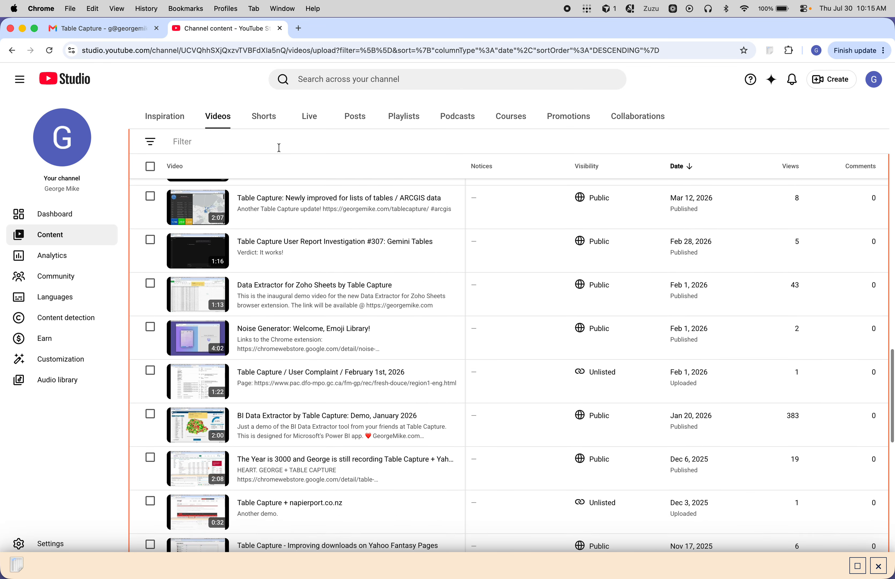
scroll(279, 148, "down", 15)
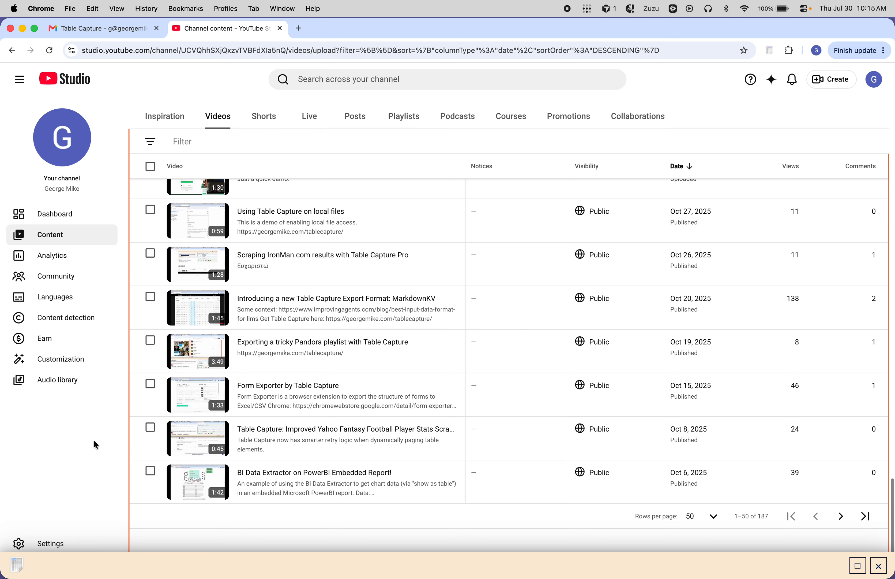
Step: Restore the workshop, examine all captured rows in the table editor, including the page boundaries, and close the editor
mouse_move(500, 577)
left_click(857, 569)
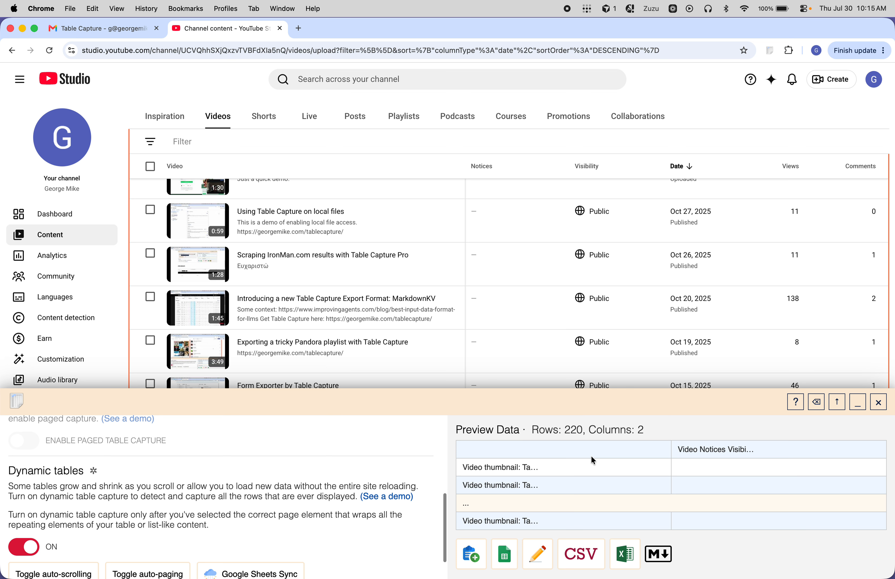
left_click(542, 565)
scroll(564, 523, "down", 10)
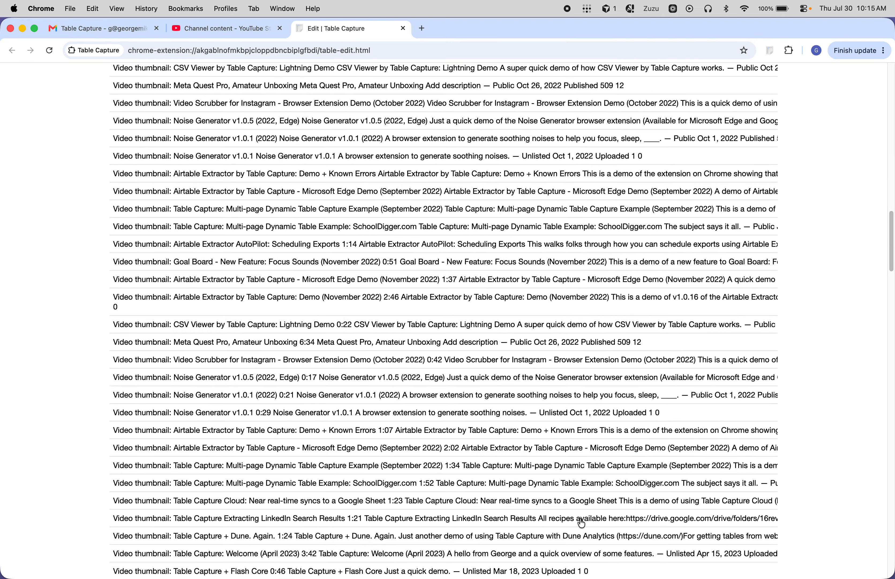
scroll(580, 523, "down", 10)
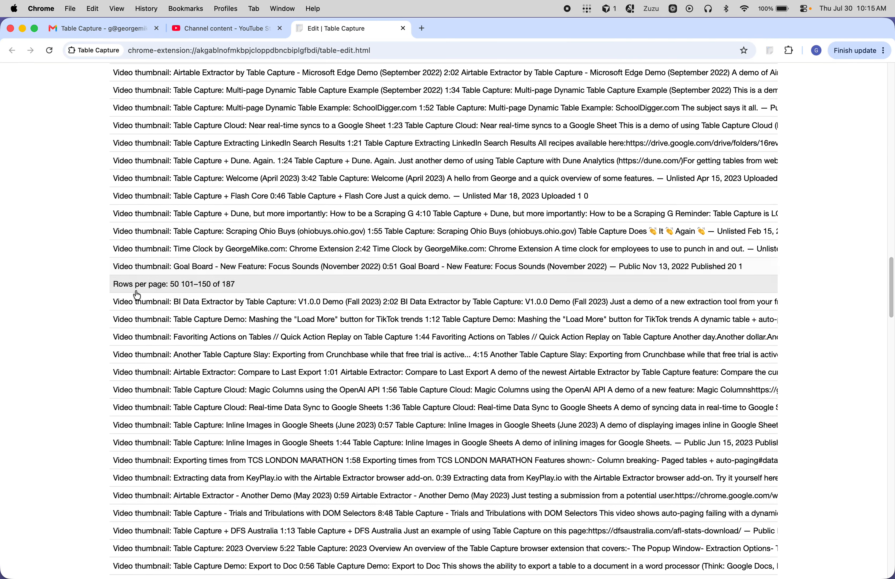
left_click(132, 292)
scroll(195, 287, "down", 20)
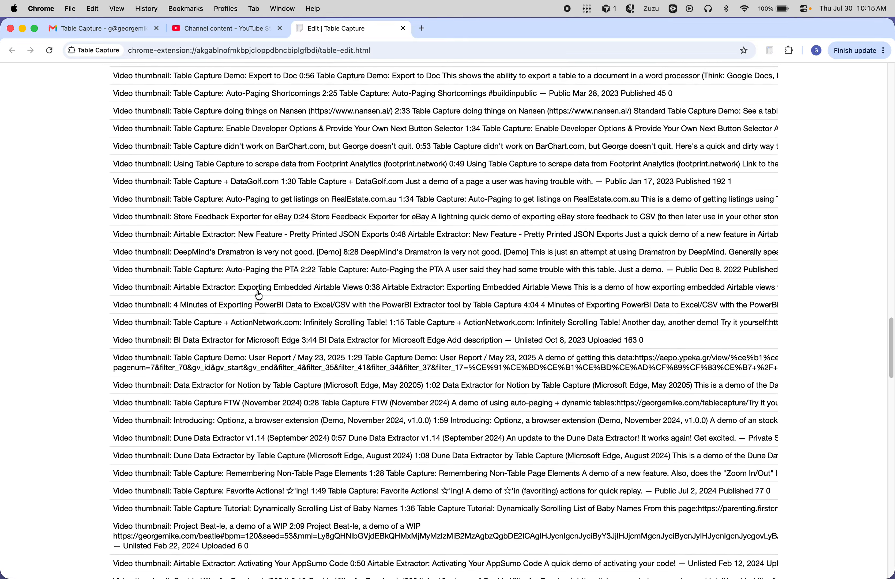
scroll(161, 334, "down", 10)
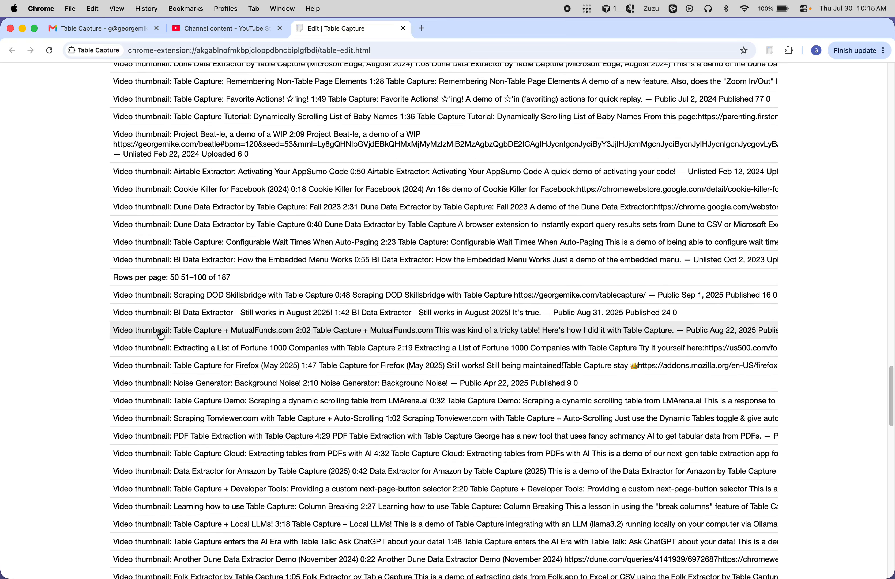
scroll(244, 301, "down", 16)
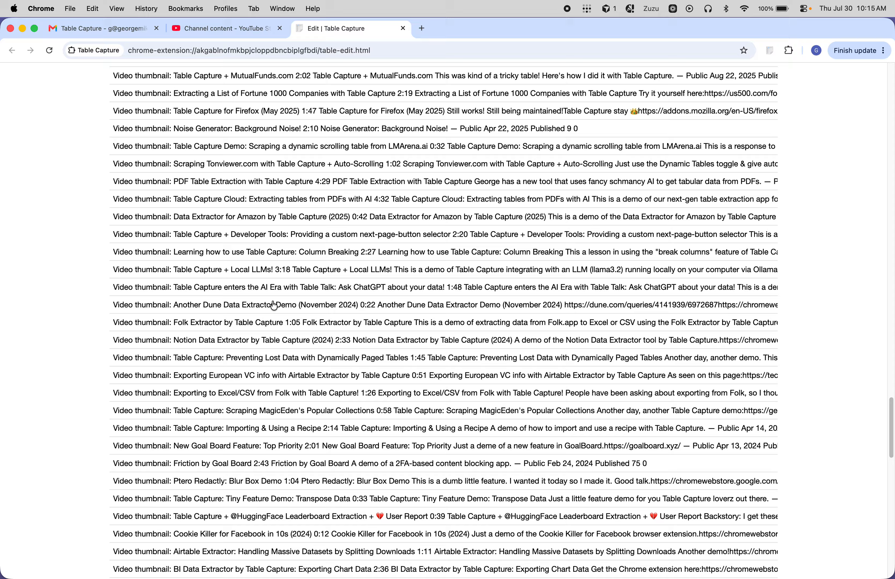
scroll(263, 305, "down", 15)
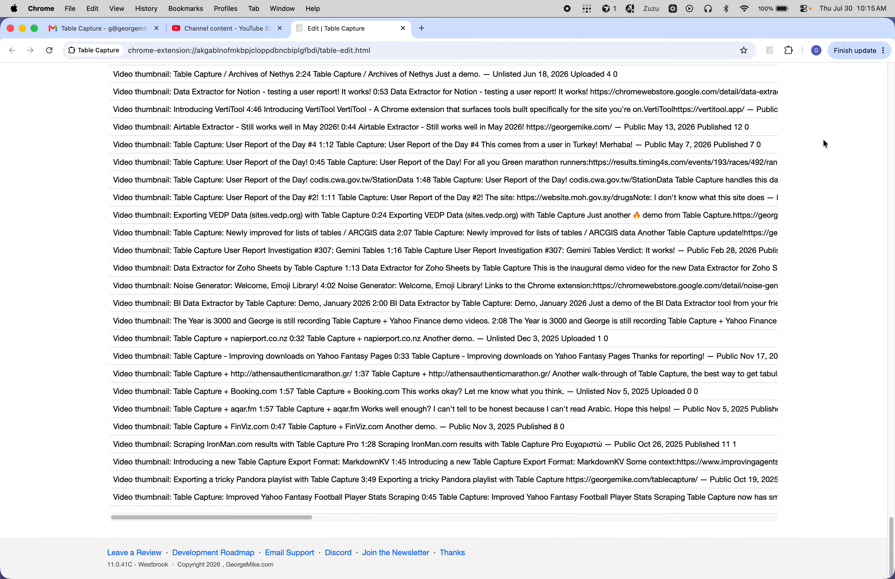
key("super+w")
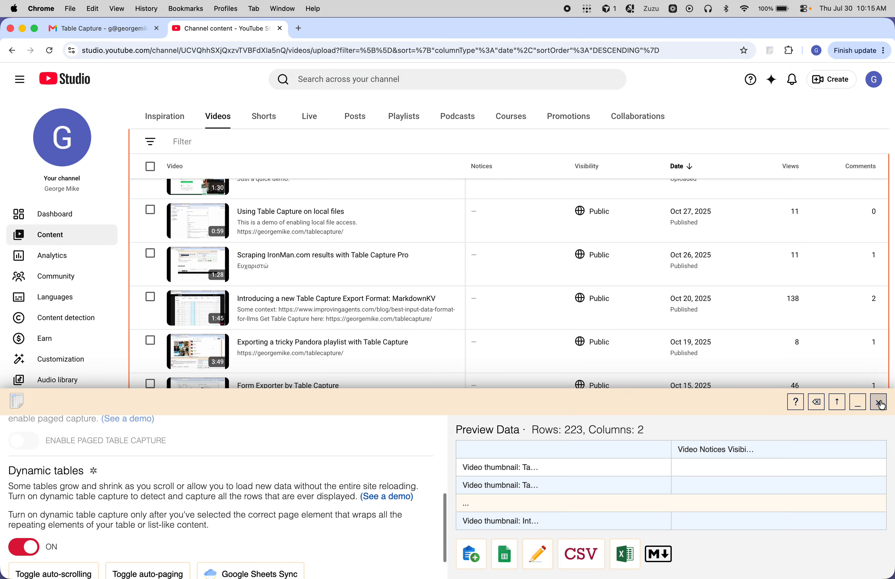
Step: Close the workshop and relaunch it on the Metabase Tables video row at the start of the list
left_click(880, 403)
scroll(587, 286, "up", 20)
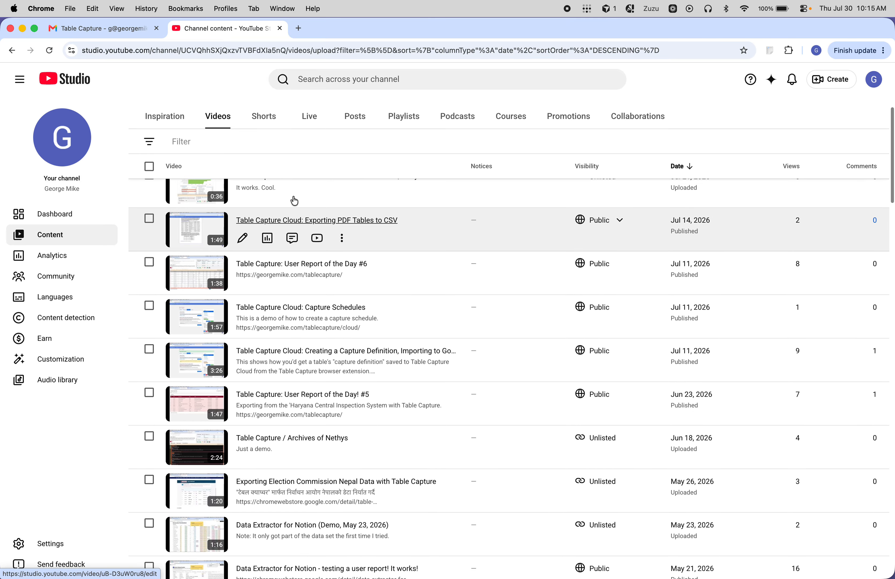
right_click(355, 235)
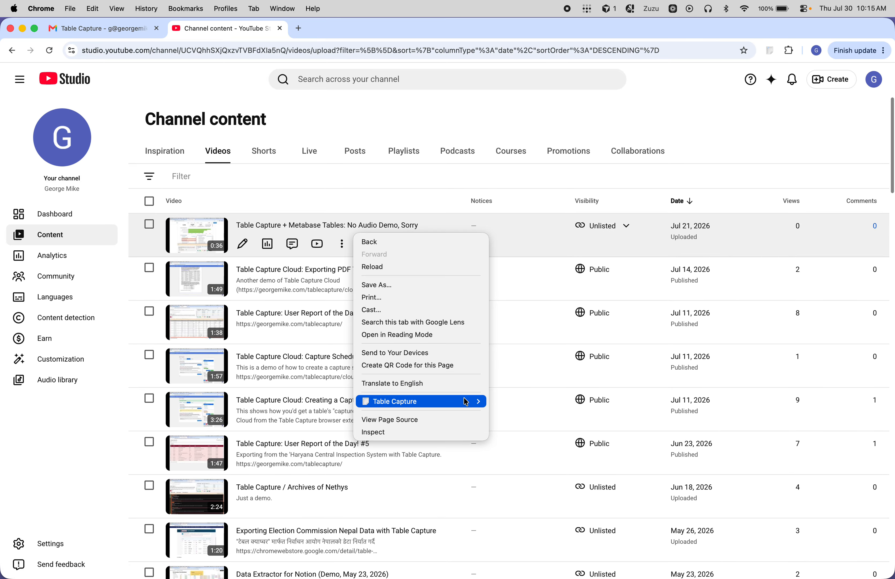
mouse_move(465, 402)
left_click(527, 401)
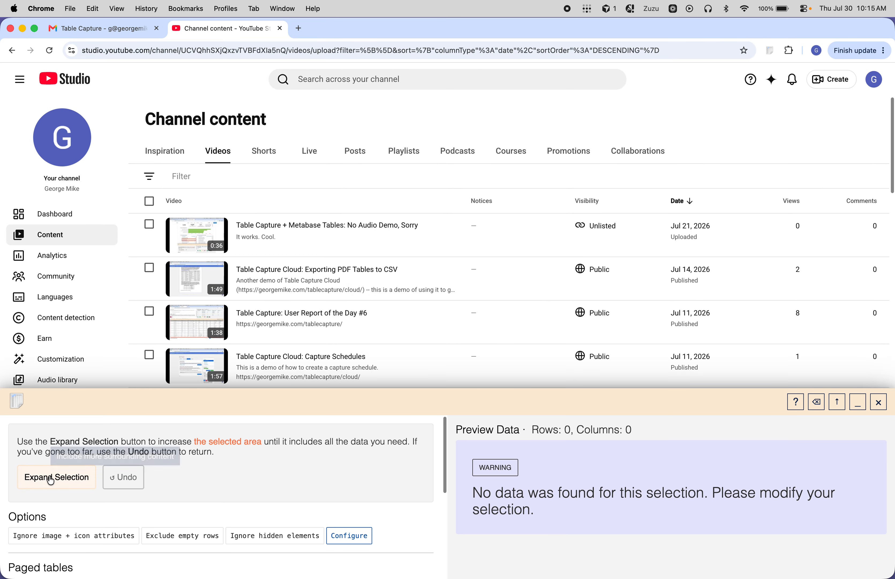
Step: Expand the capture selection to cover the whole video list and break its contents into separate columns
triple_click(51, 480)
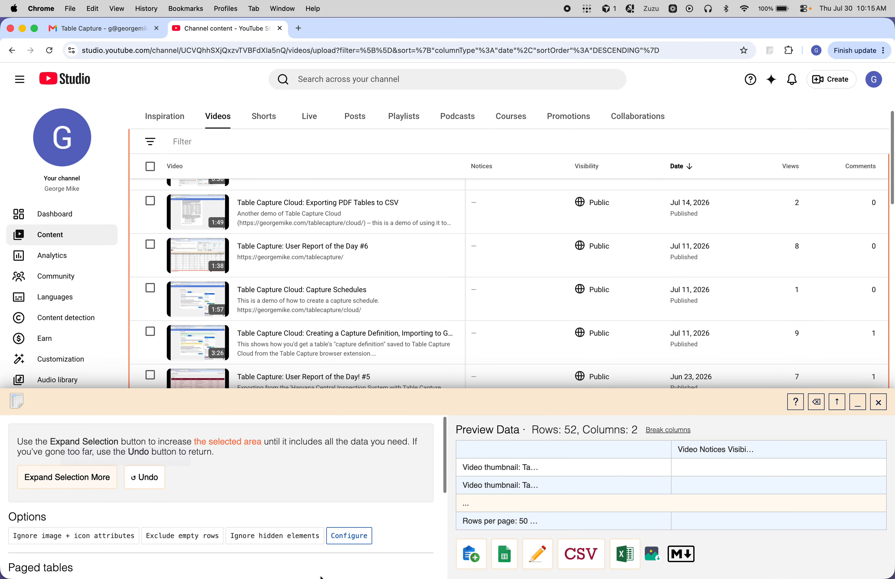
left_click(669, 429)
Step: Enable dynamic table capture for the selected video list and minimize the workshop
scroll(280, 500, "down", 10)
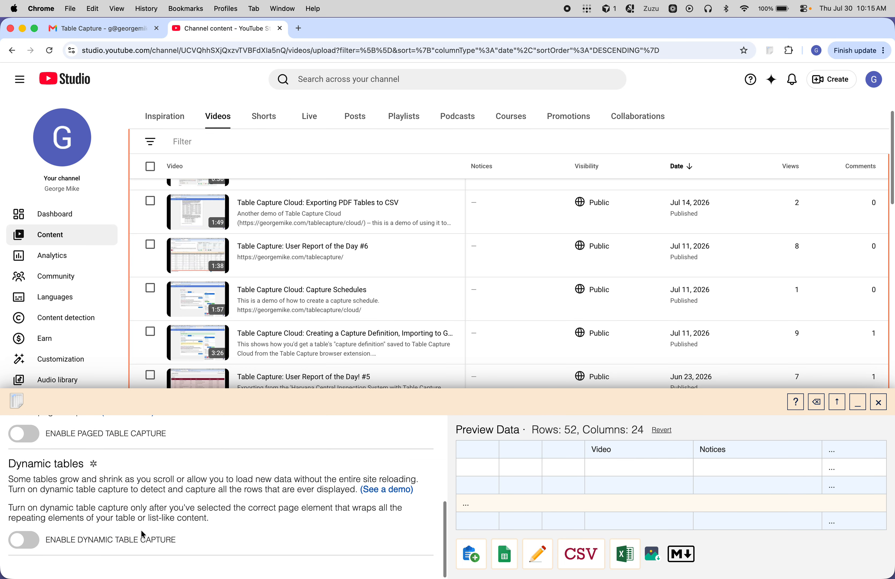
left_click(32, 553)
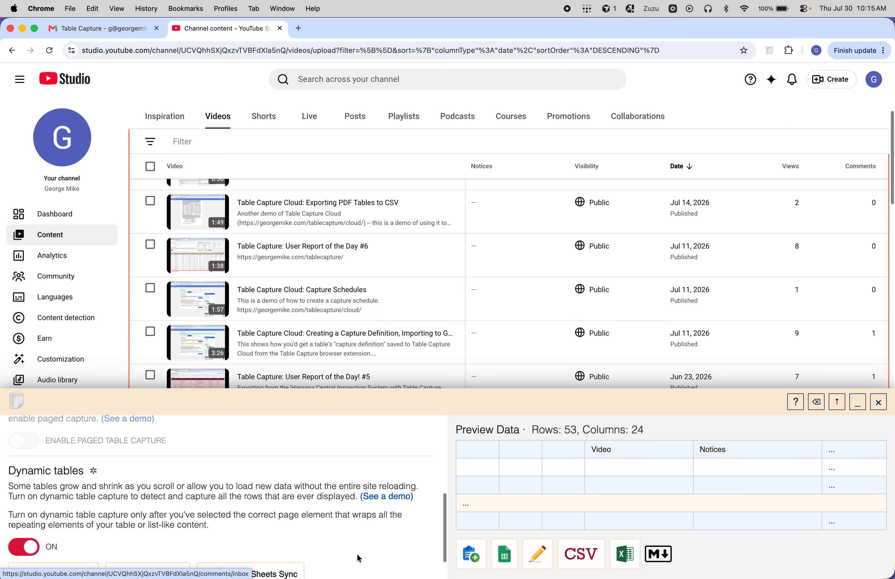
left_click(858, 402)
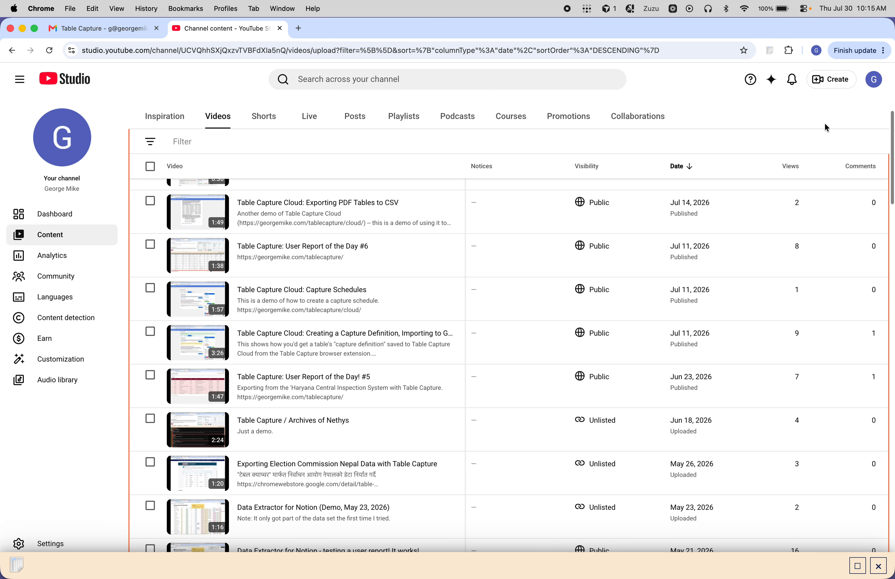
Step: Run through all rows of the first page, videos 1–50, to collect them with dynamic capture
scroll(827, 127, "down", 5)
scroll(832, 156, "down", 20)
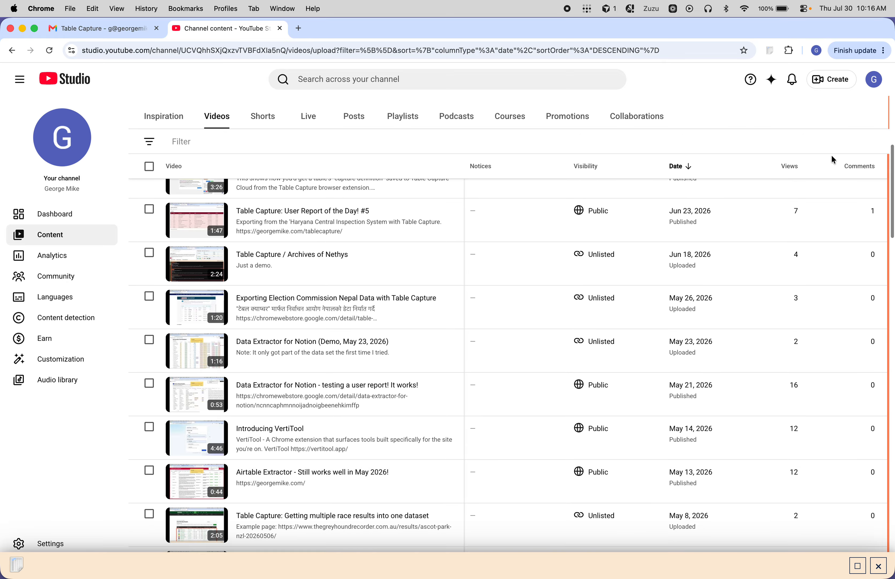
scroll(832, 157, "down", 5)
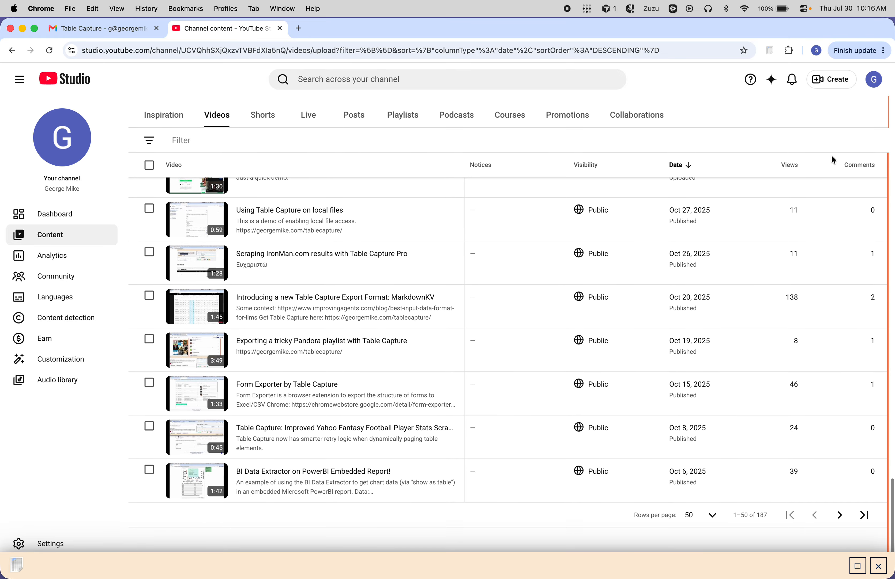
Step: Advance to the page with videos 51–100 and run through its rows down to the end of the list
left_click(841, 516)
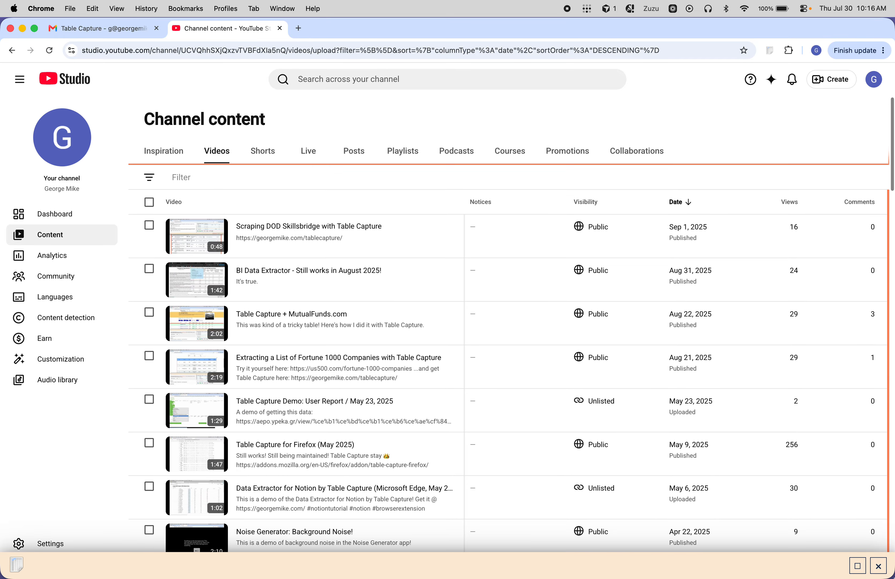
left_click(869, 175)
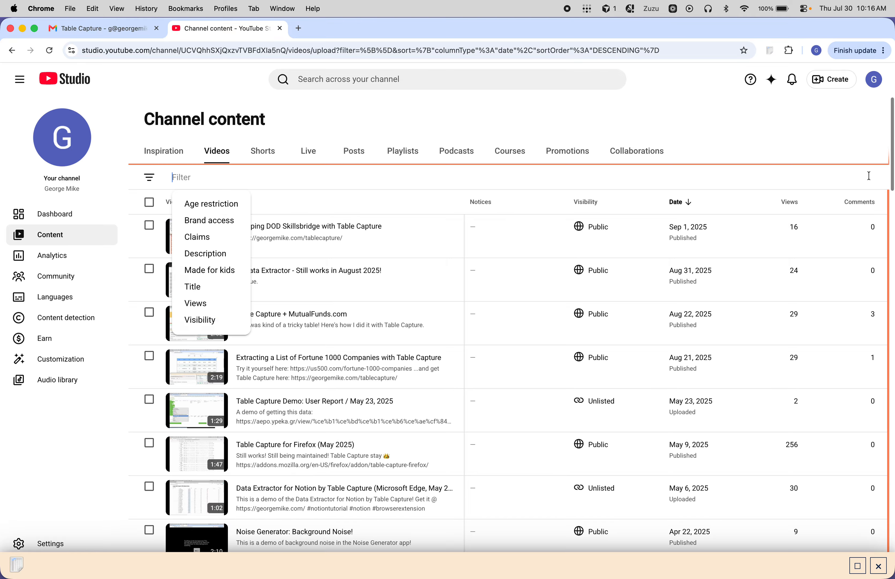
left_click(864, 143)
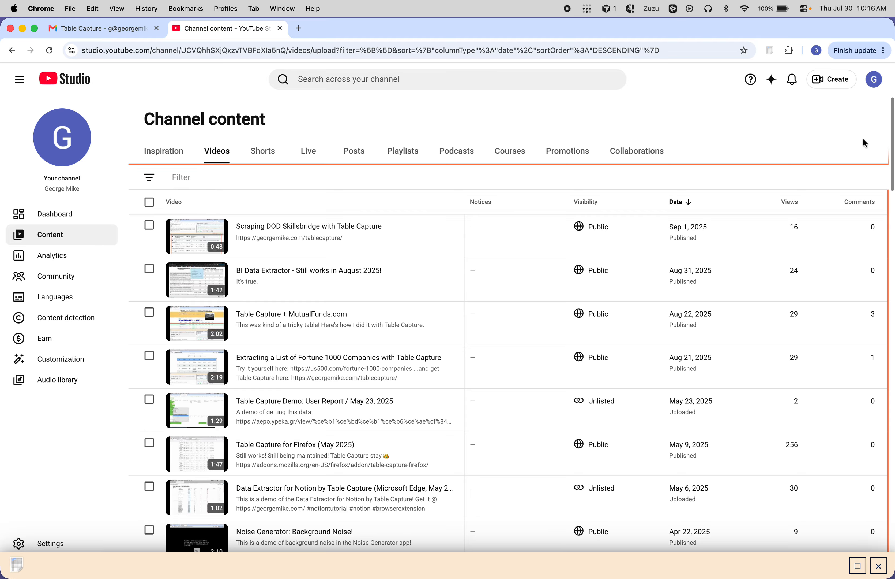
scroll(867, 171, "down", 15)
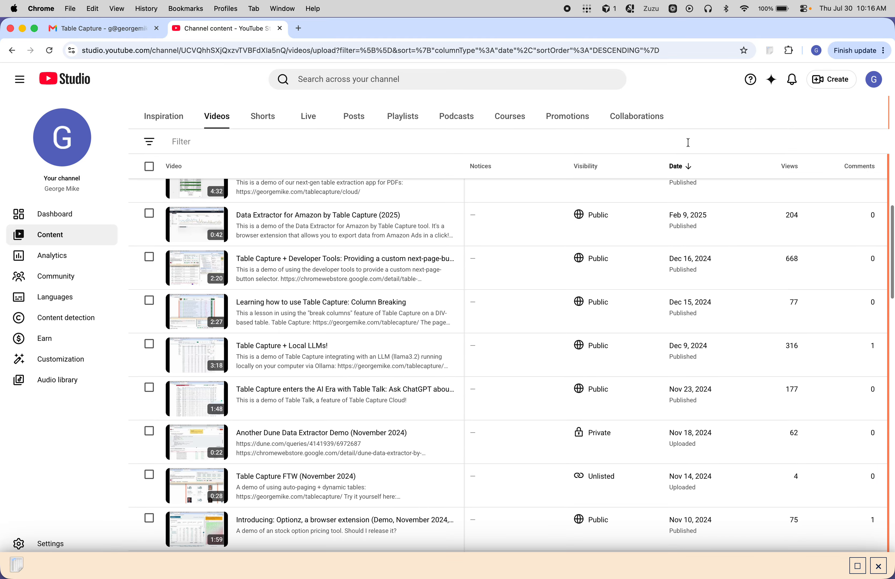
scroll(871, 465, "down", 15)
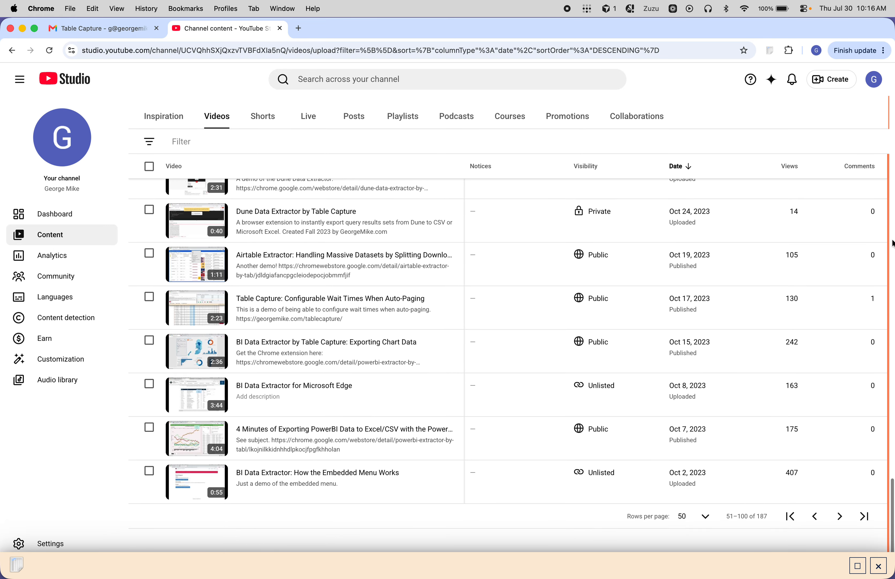
Step: Advance to the page with videos 101–150 and run through all its rows for the capture
left_click(839, 516)
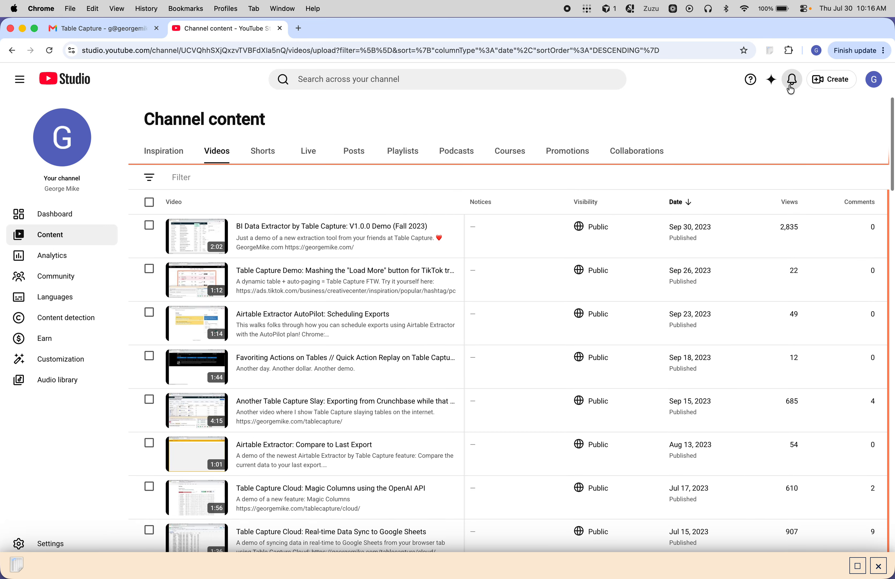
scroll(786, 168, "down", 5)
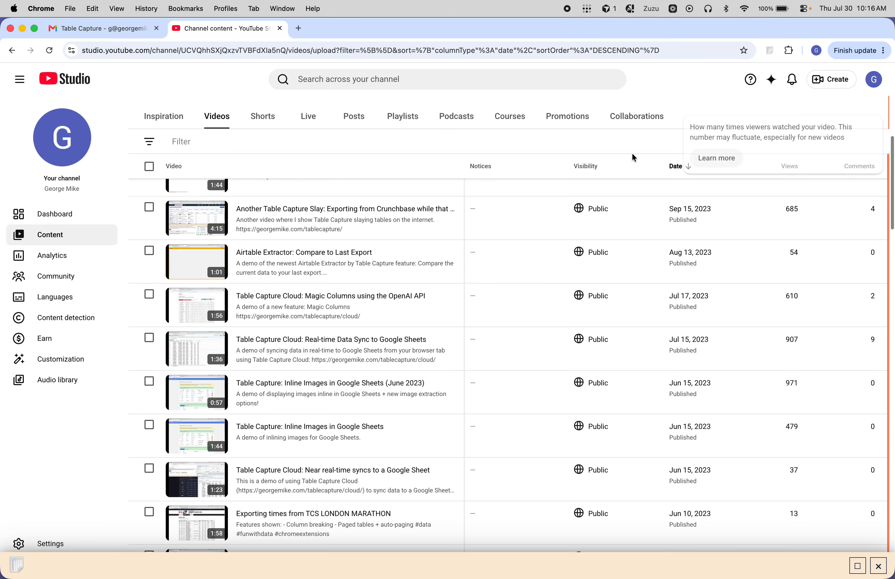
scroll(705, 134, "down", 20)
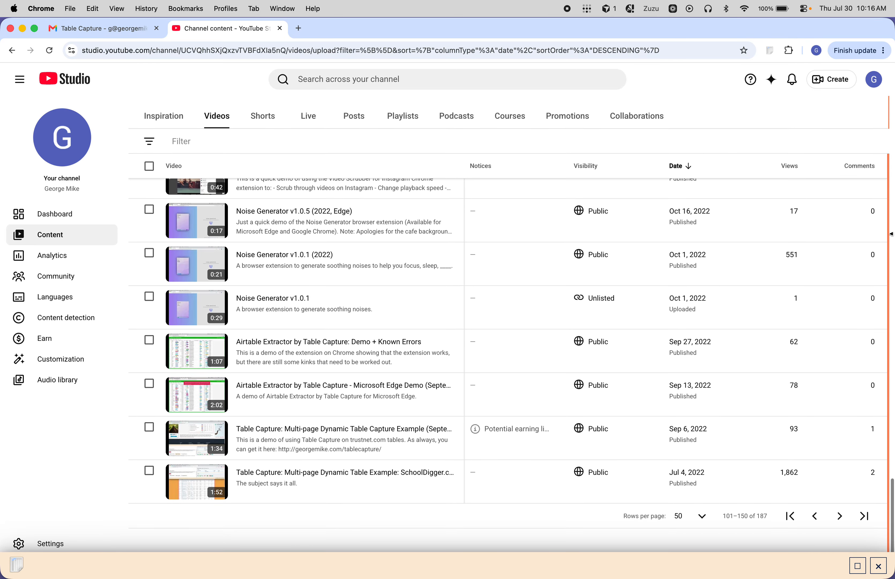
Step: Advance to the last page, videos 151–187, and run through its rows to complete the collection
left_click(839, 516)
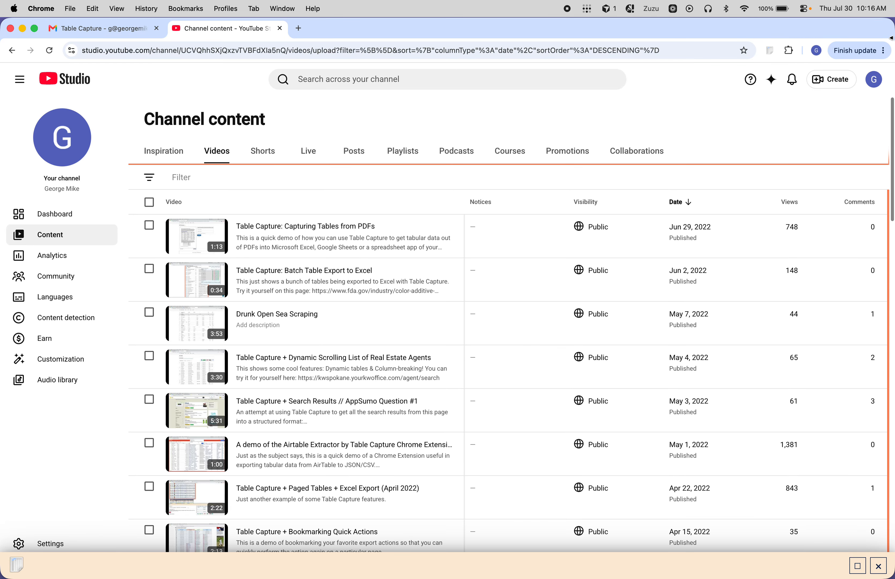
scroll(705, 172, "down", 20)
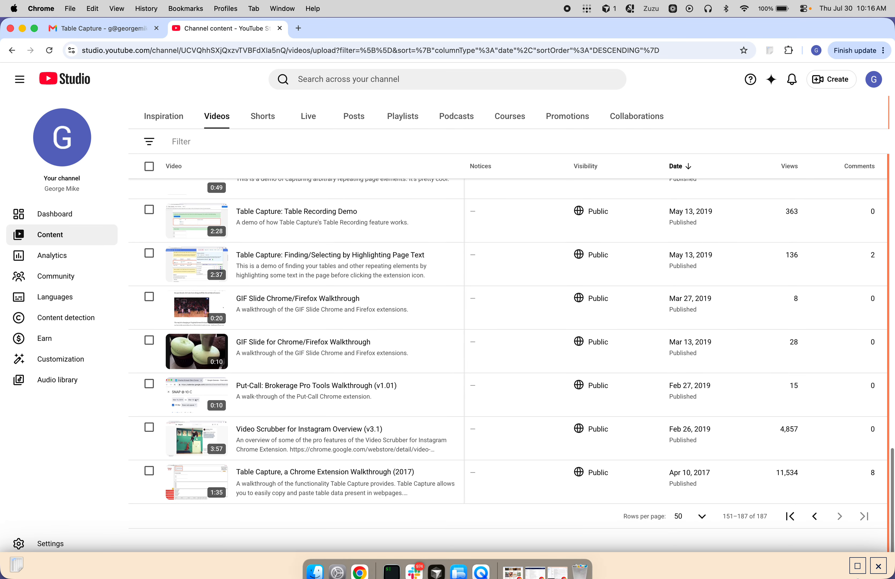
Step: Restore the workshop and open the captured rows in the table editor
left_click(858, 565)
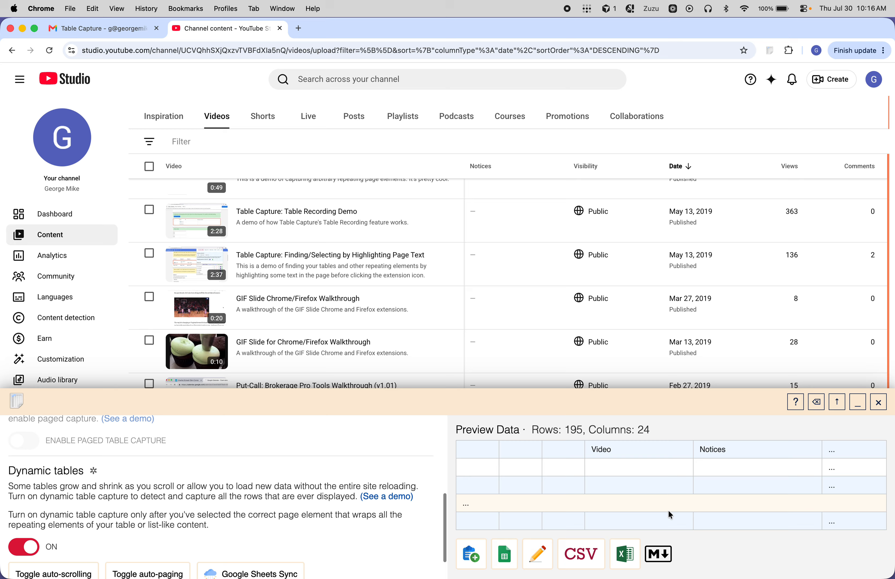
left_click(538, 555)
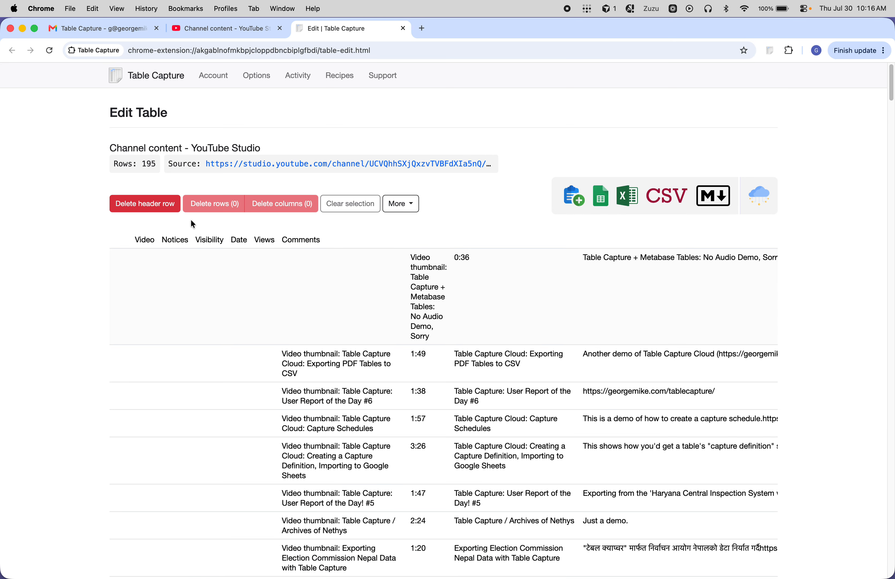
Step: Look over the captured rows in the editor and export the table to Google Sheets
scroll(243, 304, "down", 10)
scroll(583, 245, "up", 10)
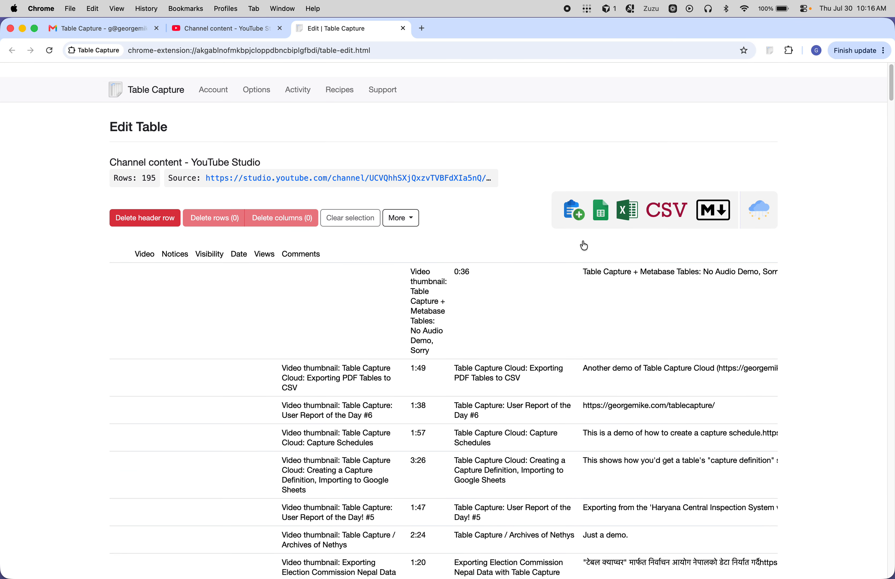
left_click(601, 200)
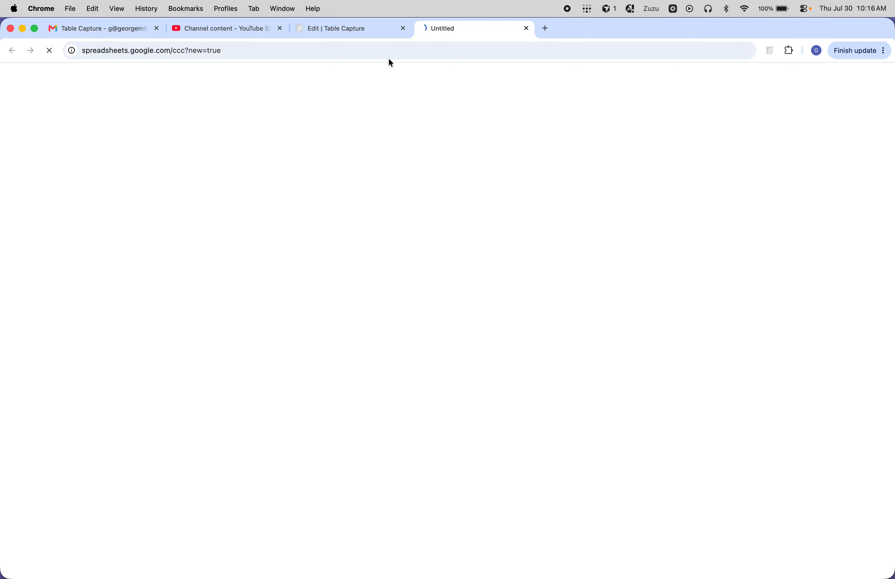